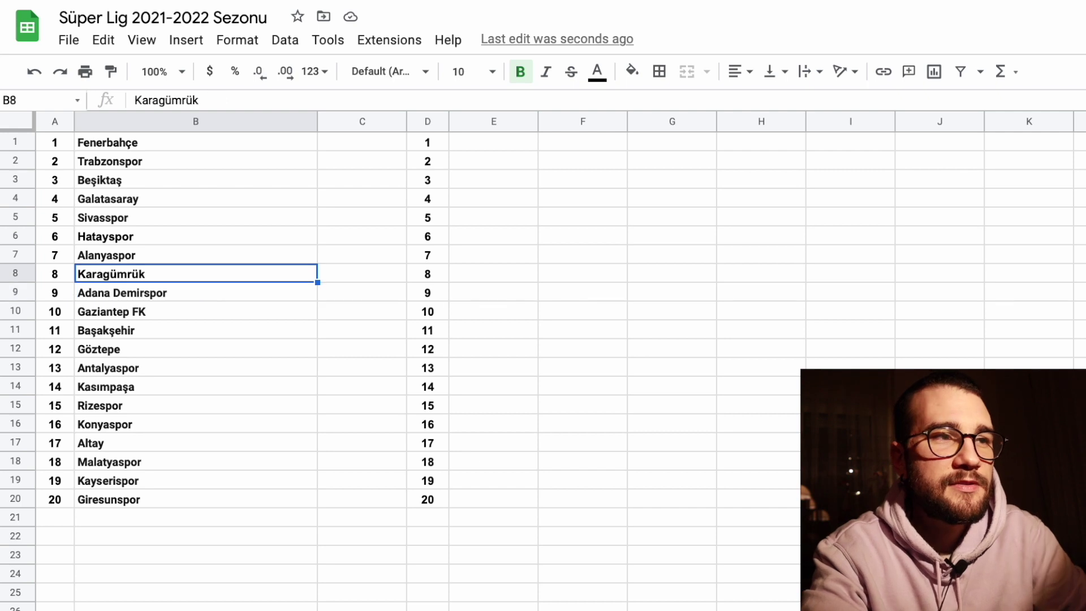
# Look through the teams ranked 2 to 8 in the first list in column B.
pyautogui.click(141, 256)
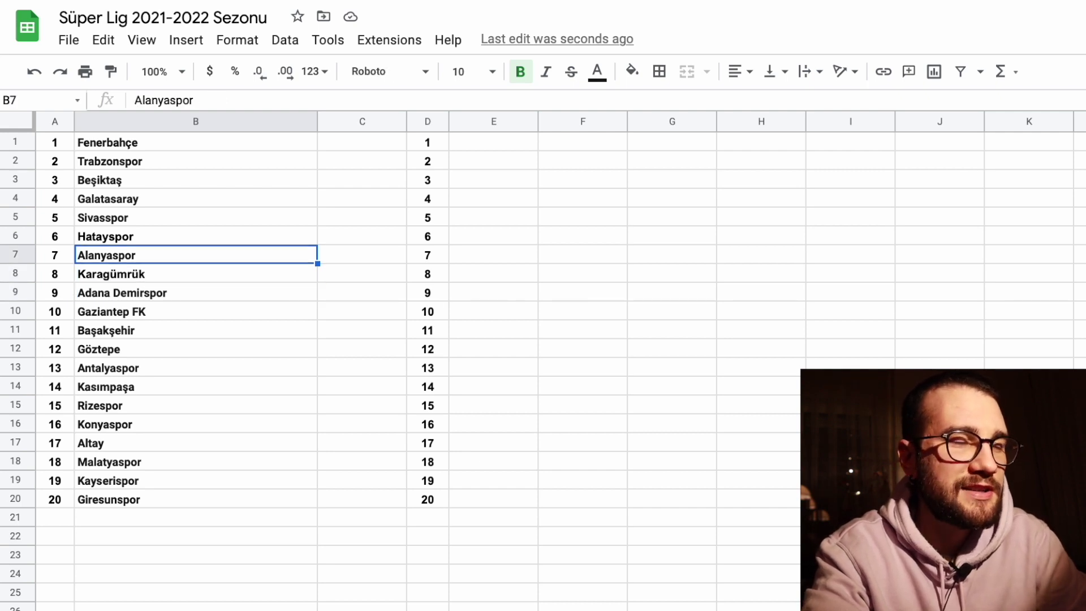
pyautogui.click(141, 237)
pyautogui.click(141, 217)
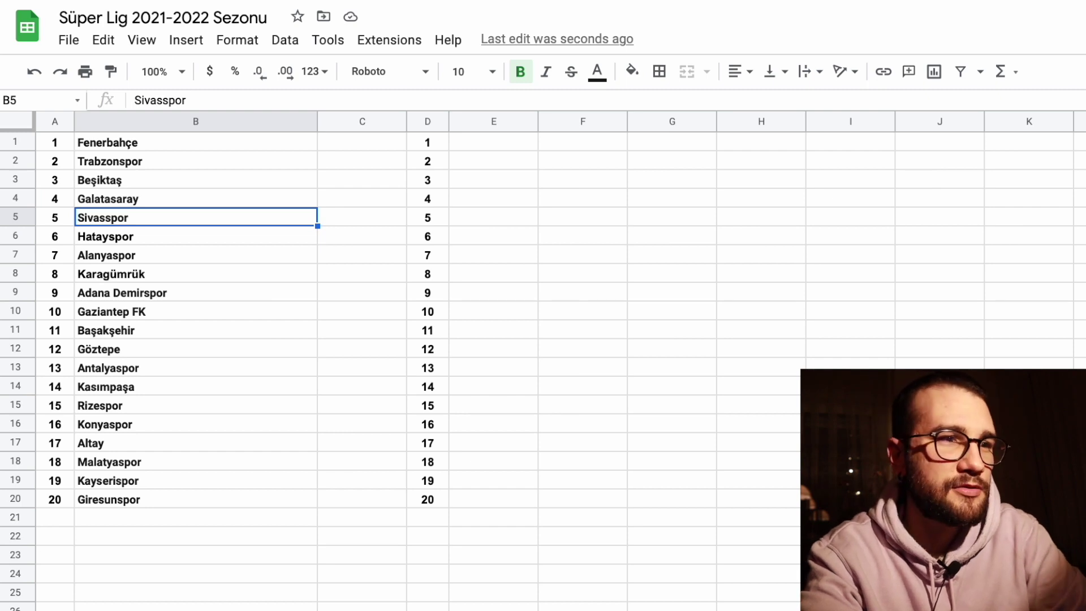
pyautogui.click(141, 198)
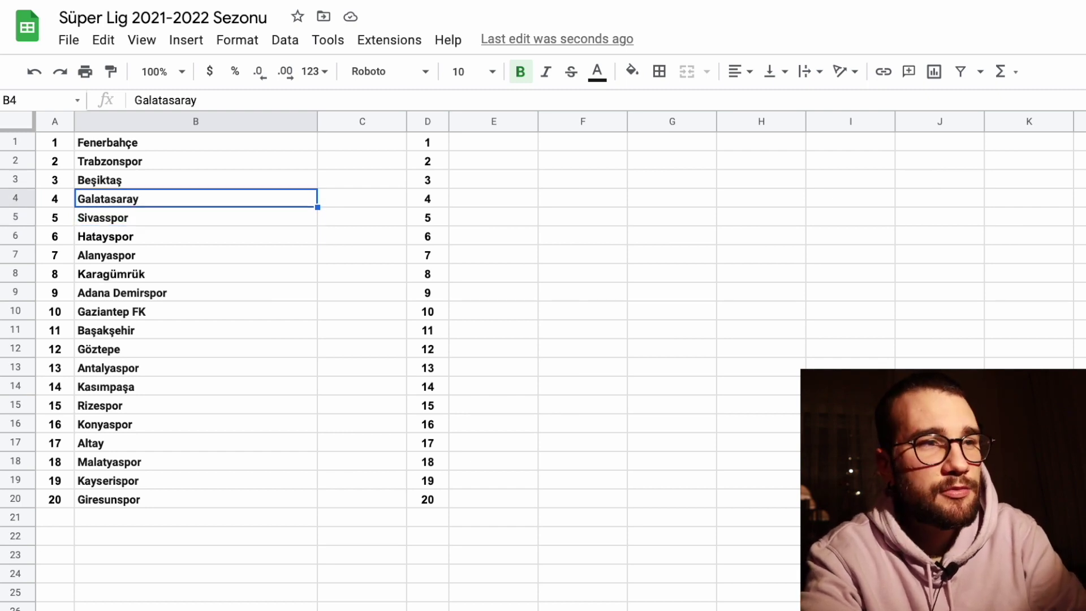
pyautogui.click(141, 179)
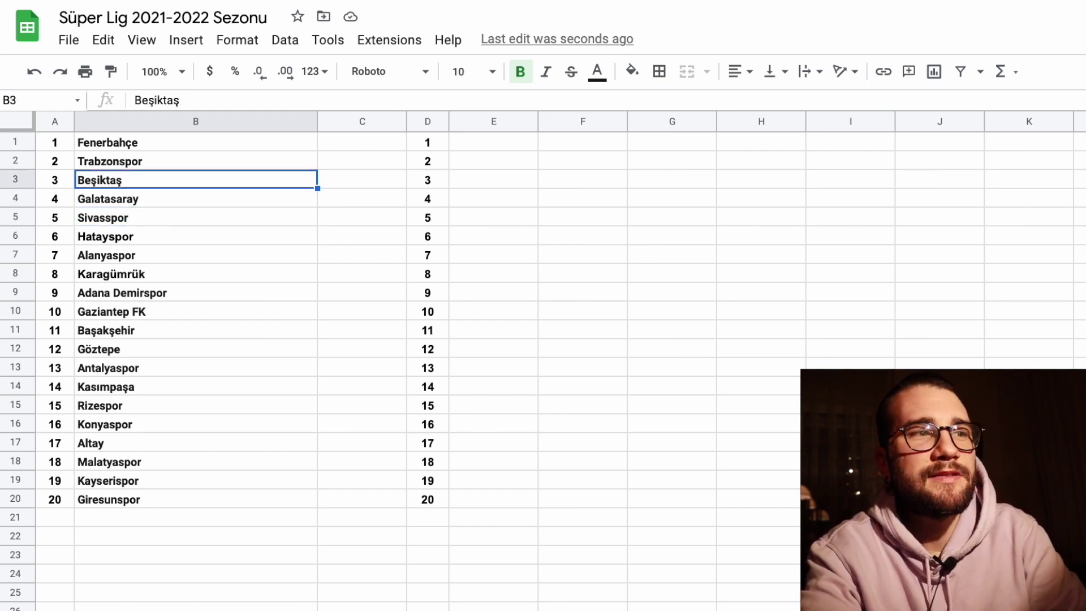
pyautogui.click(142, 161)
pyautogui.click(142, 199)
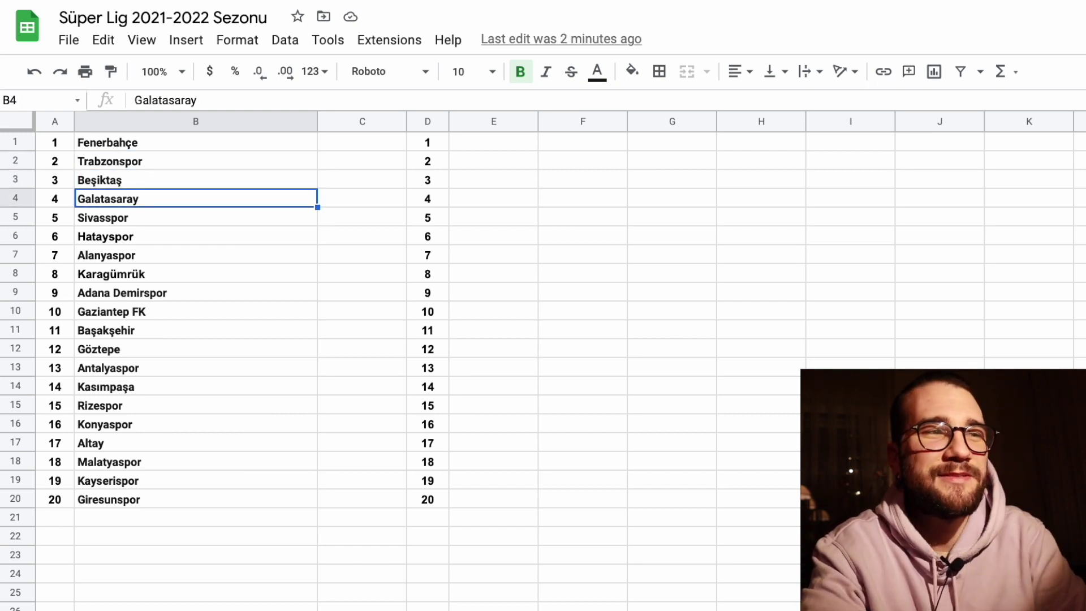
pyautogui.click(141, 161)
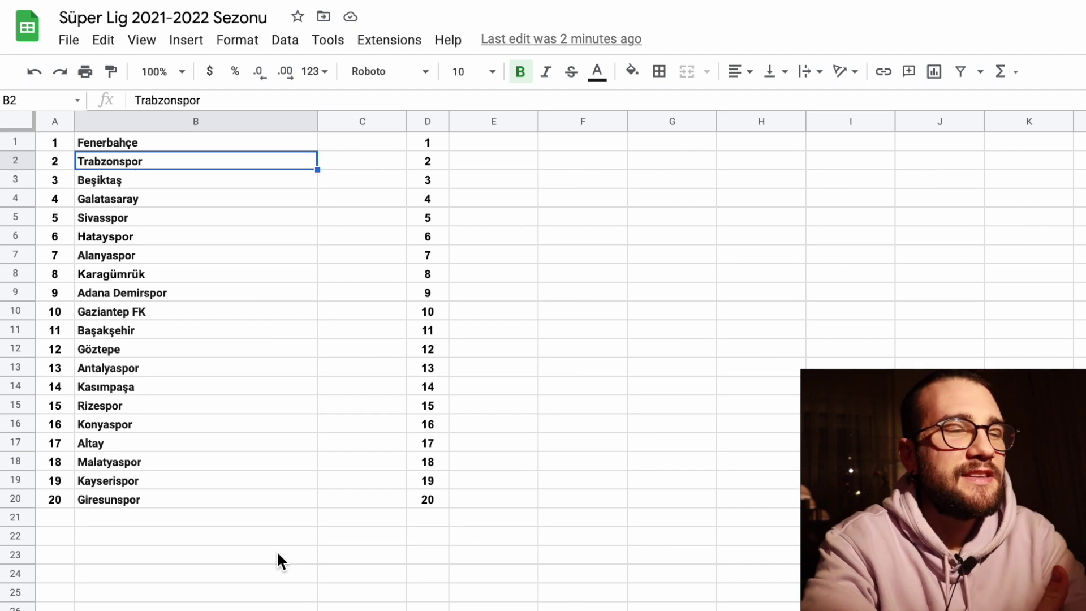
# Copy Rizespor from B15 to rank 20 of the second list in E20, and clear the original cell.
pyautogui.click(206, 408)
pyautogui.hotkey('ctrl', 'c')
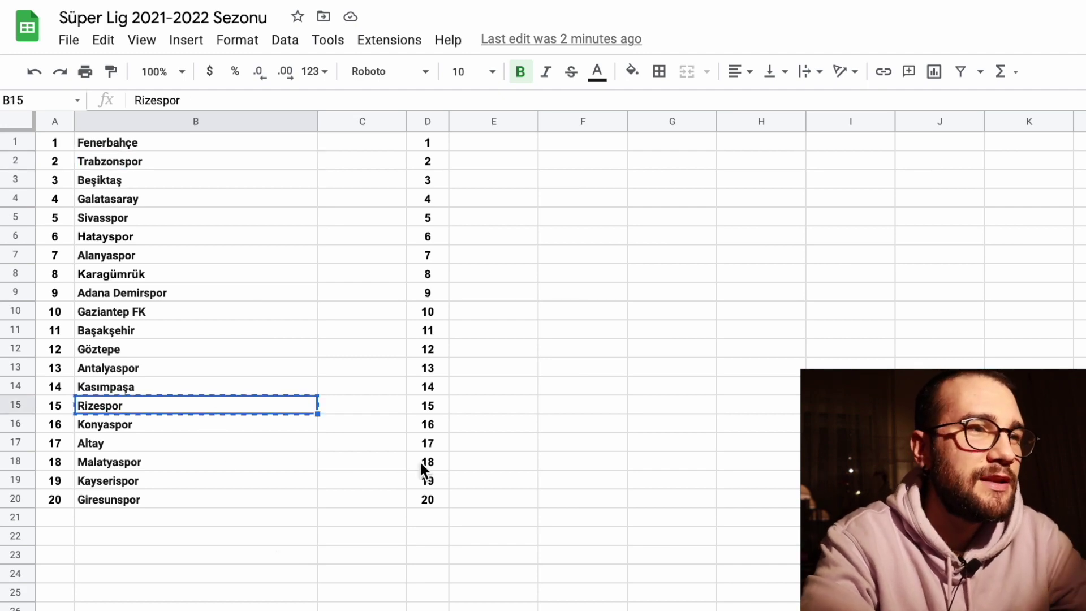
pyautogui.click(490, 500)
pyautogui.hotkey('ctrl', 'v')
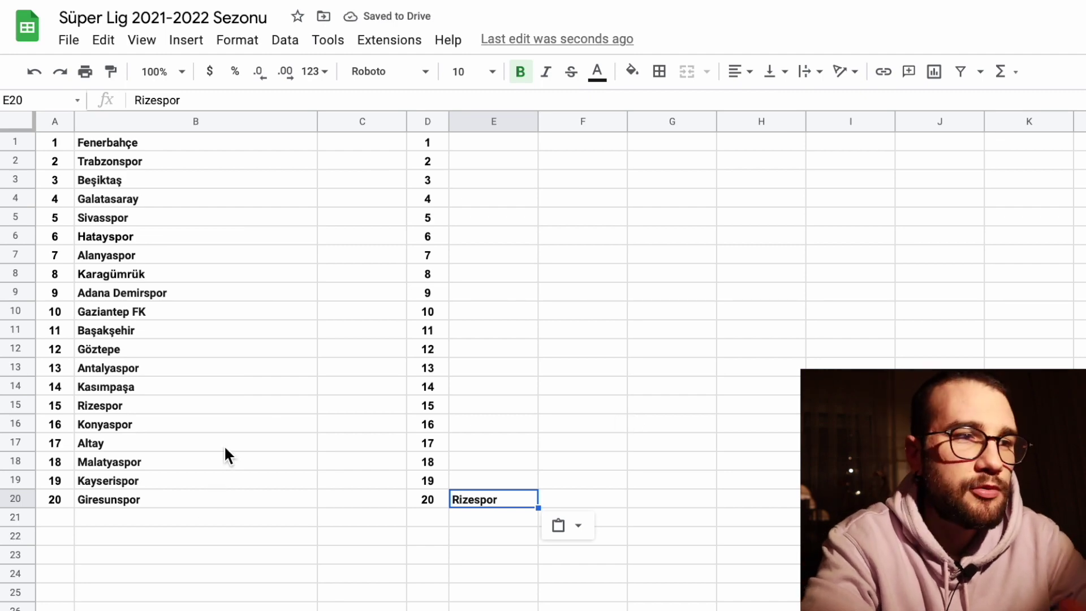
pyautogui.click(201, 443)
pyautogui.click(198, 388)
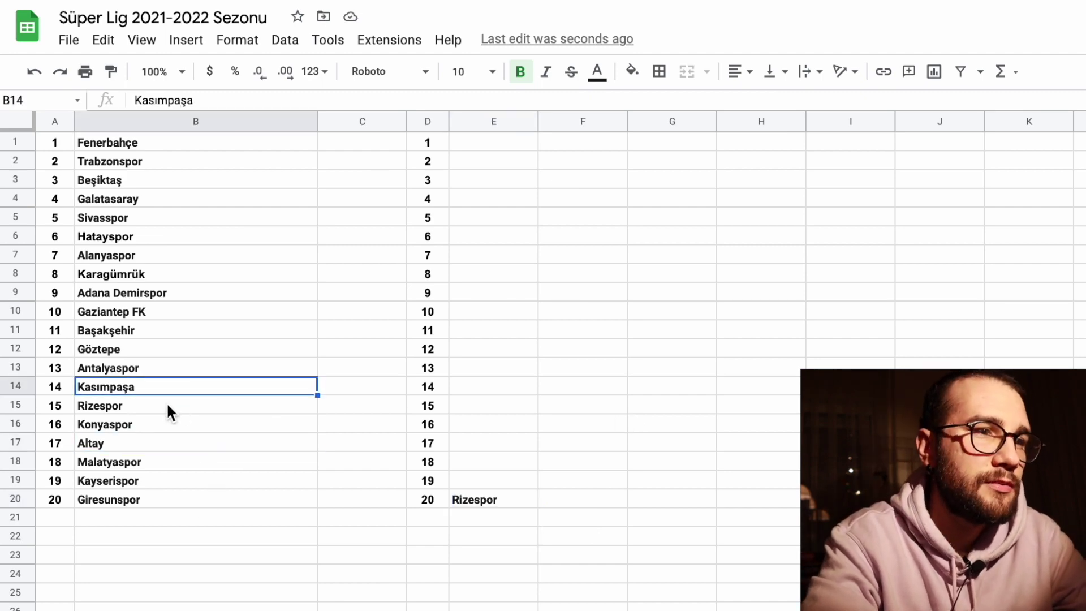
pyautogui.click(147, 429)
pyautogui.click(163, 404)
pyautogui.press('Delete')
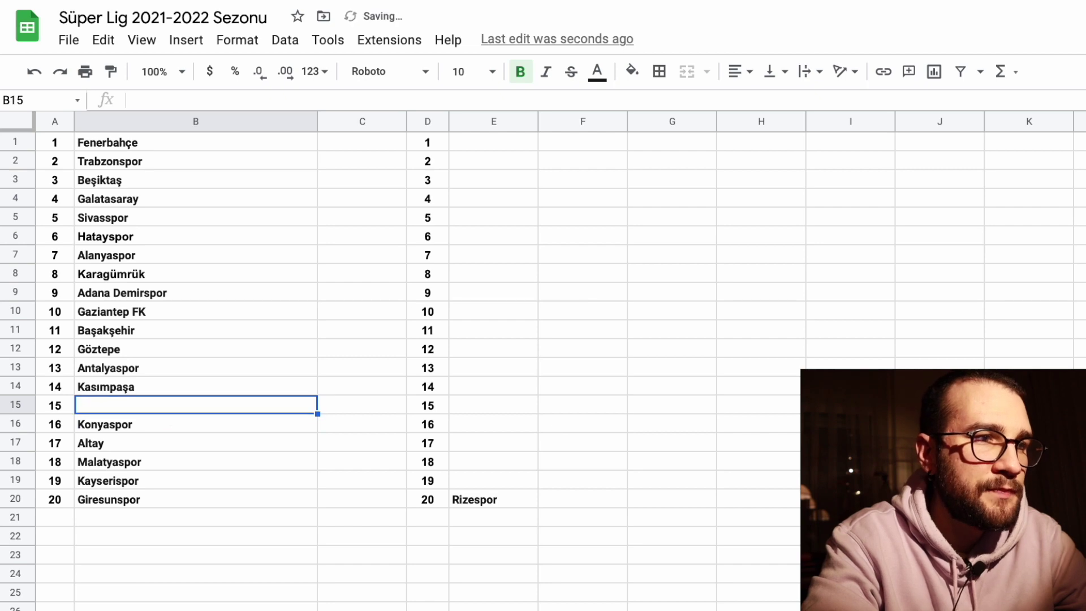
# Move Malatyaspor from the first list to rank 19 of the second list in E19.
pyautogui.click(213, 373)
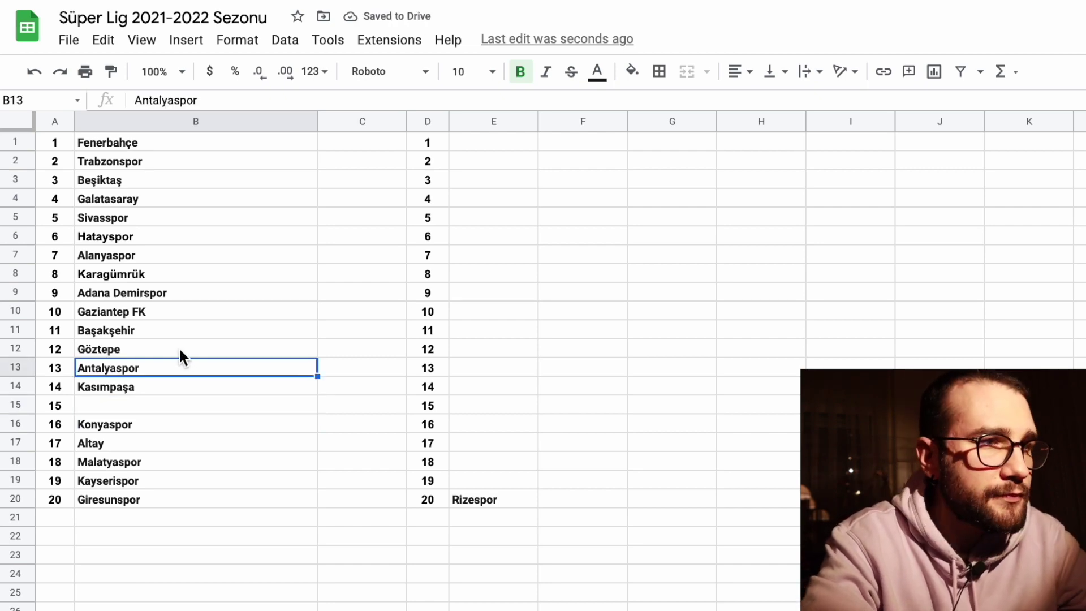
pyautogui.click(143, 445)
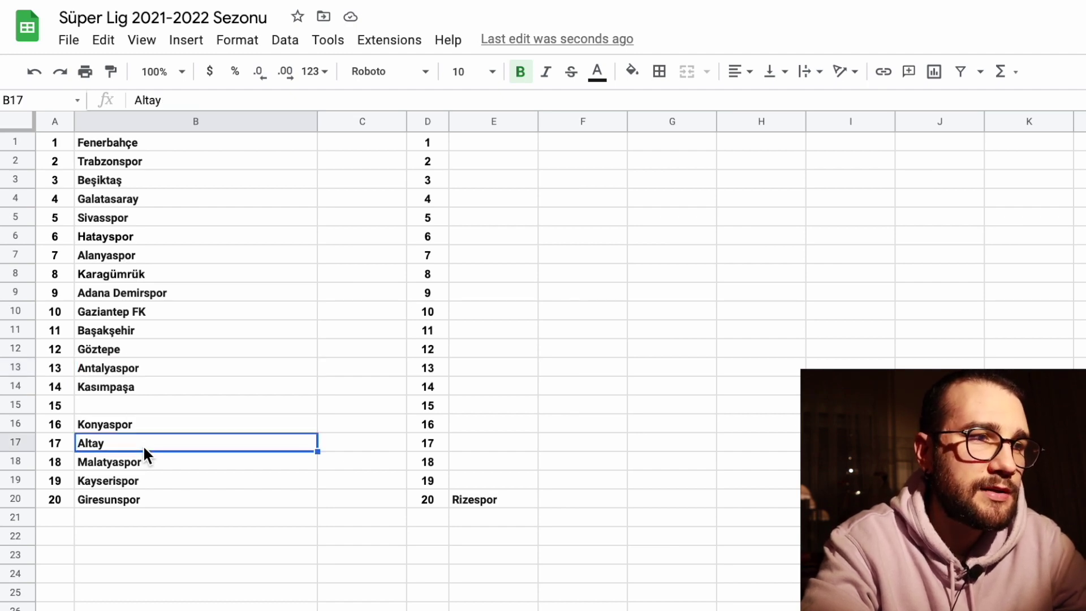
pyautogui.click(145, 463)
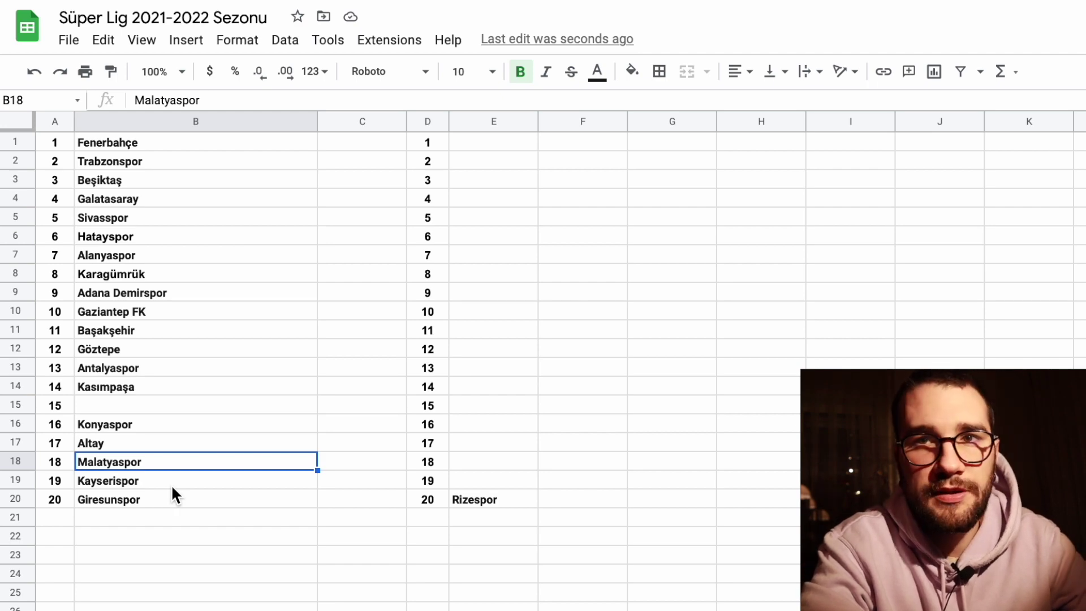
pyautogui.click(484, 479)
pyautogui.write('Malatyaspor')
# Move Kayserispor from the first list to rank 18 of the second list in E18.
pyautogui.click(200, 484)
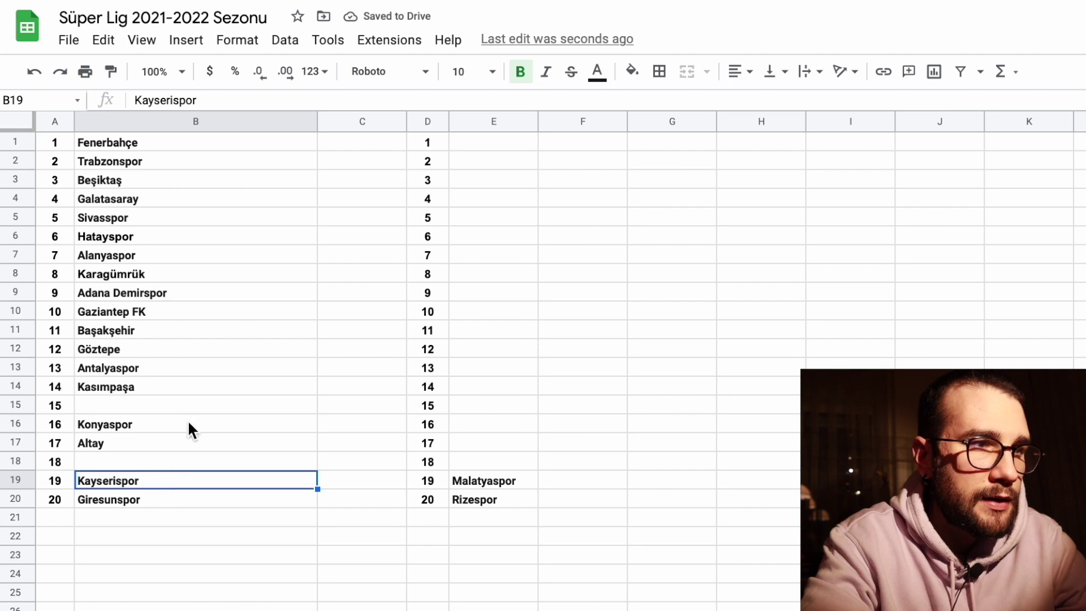
pyautogui.click(477, 461)
pyautogui.write('Kayserispor')
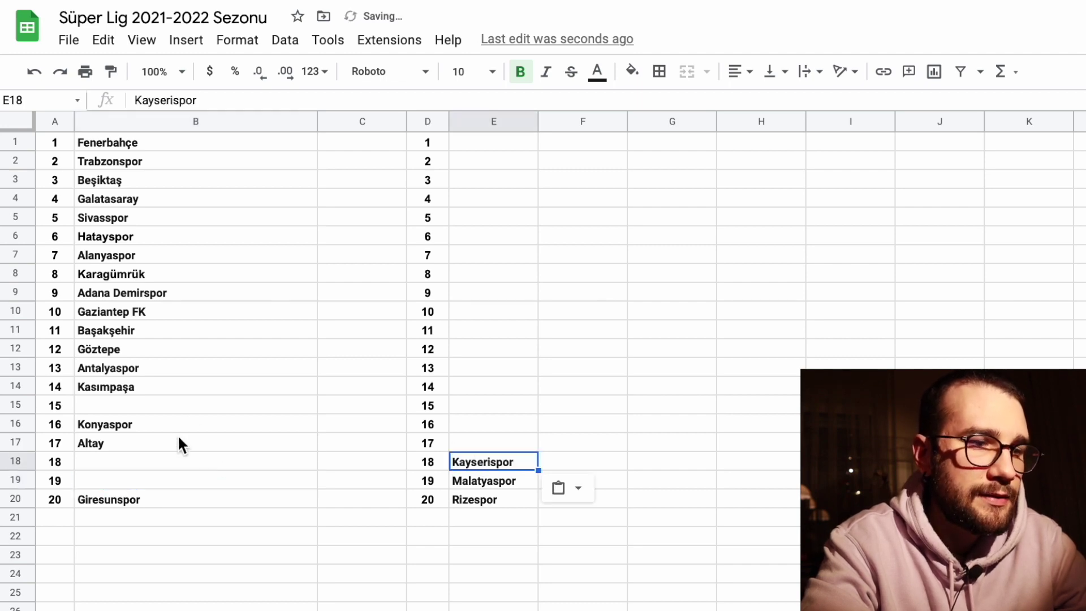
# Move Kasımpaşa from the first list to rank 17 of the second list in E17.
pyautogui.click(160, 388)
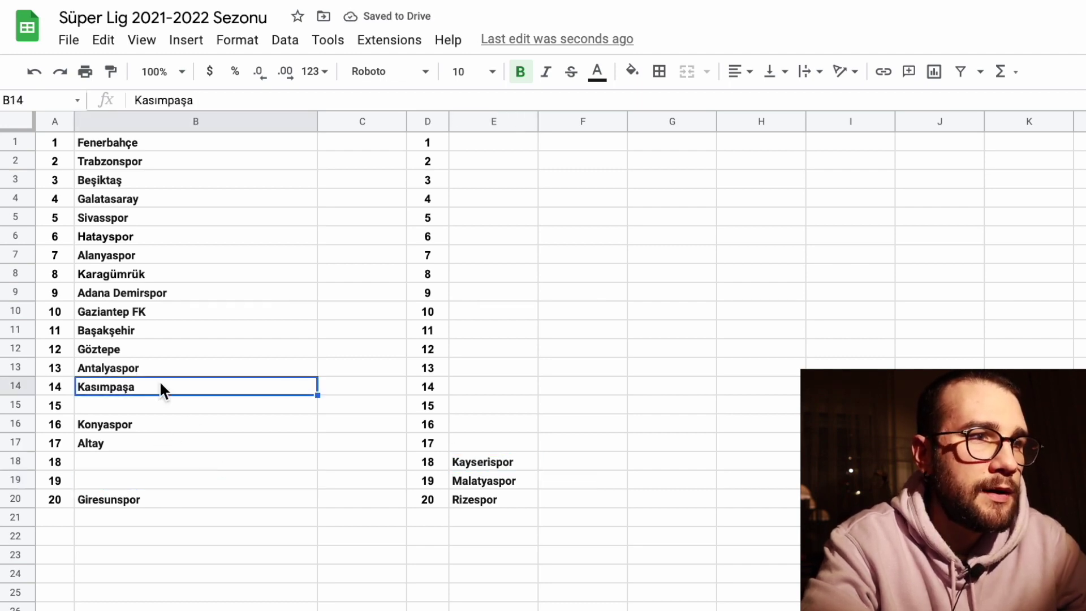
pyautogui.click(480, 443)
pyautogui.write('Kasımpaşa')
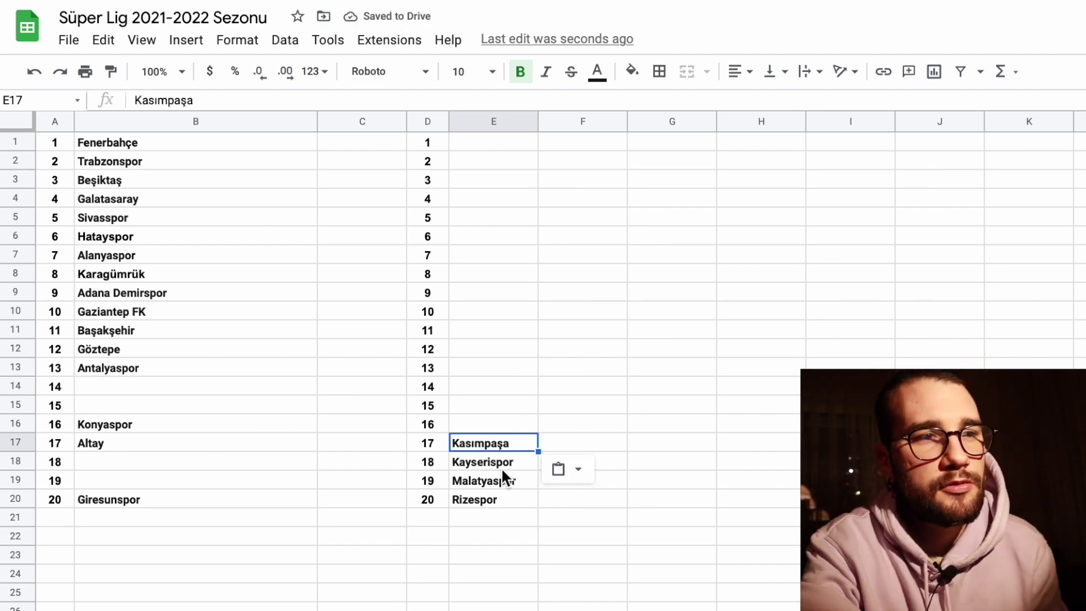
pyautogui.moveTo(426, 464); pyautogui.dragTo(496, 463)
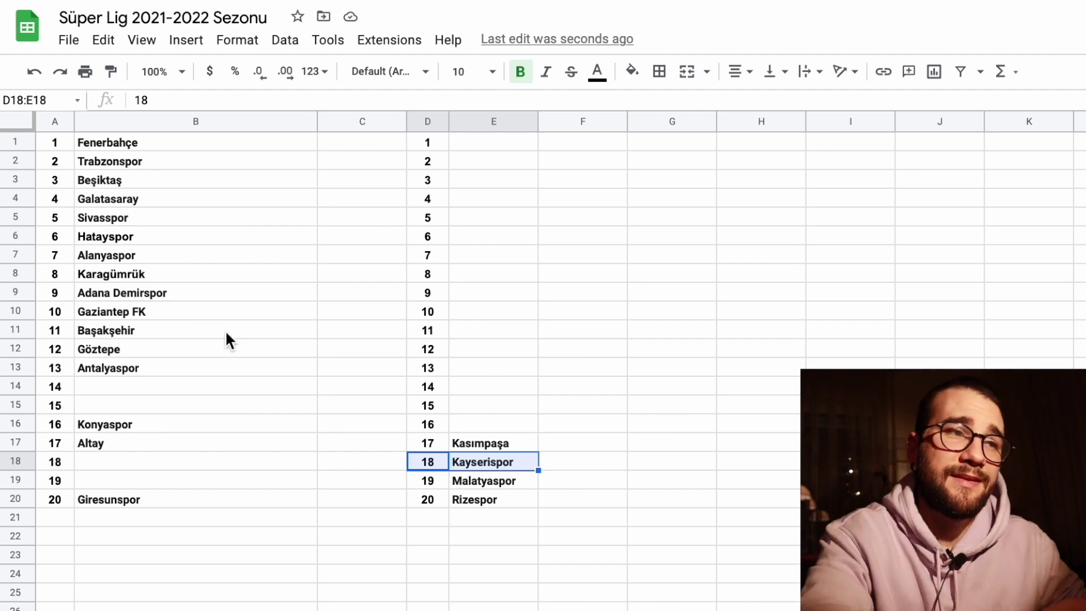
pyautogui.click(135, 351)
pyautogui.click(476, 410)
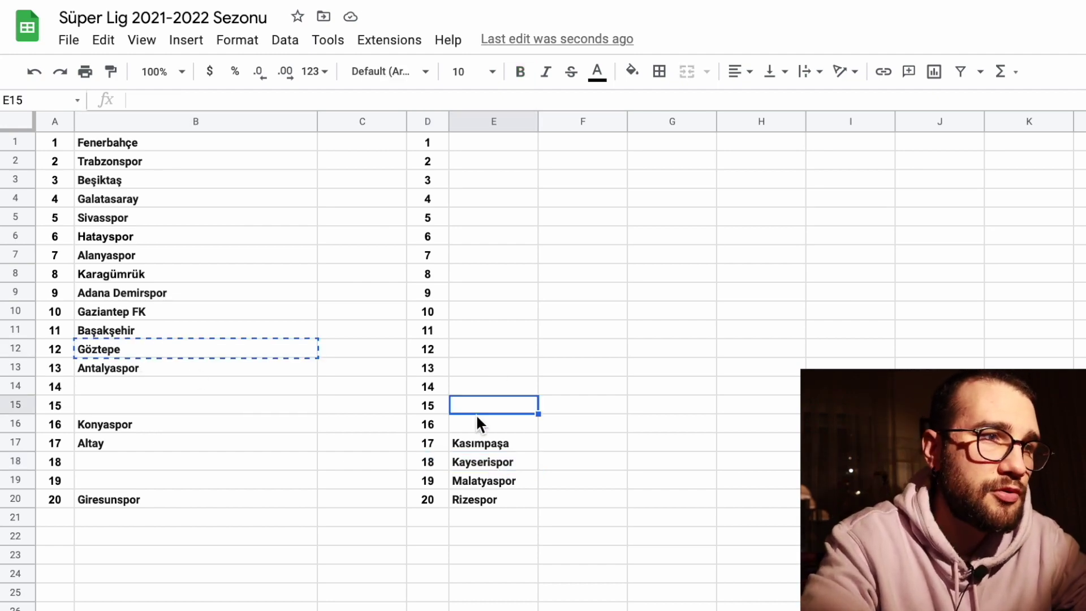
pyautogui.write('Göztepe')
pyautogui.hotkey('ctrl', 'z')
pyautogui.click(495, 427)
pyautogui.hotkey('ctrl', 'v')
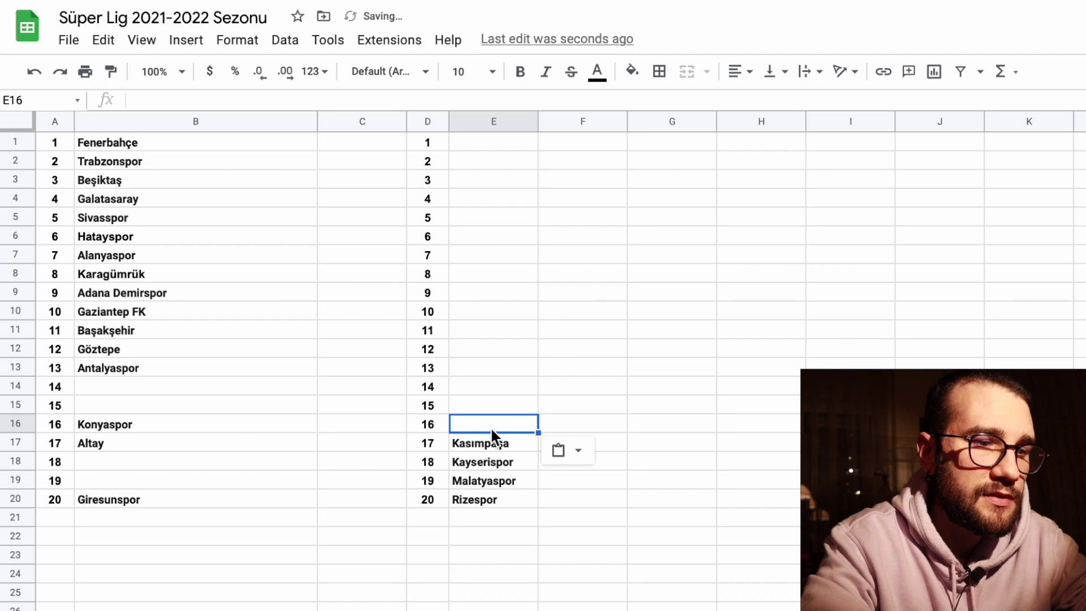
# Move Göztepe from the first list to rank 16 of the second list in E16.
pyautogui.click(169, 349)
pyautogui.hotkey('ctrl', 'x')
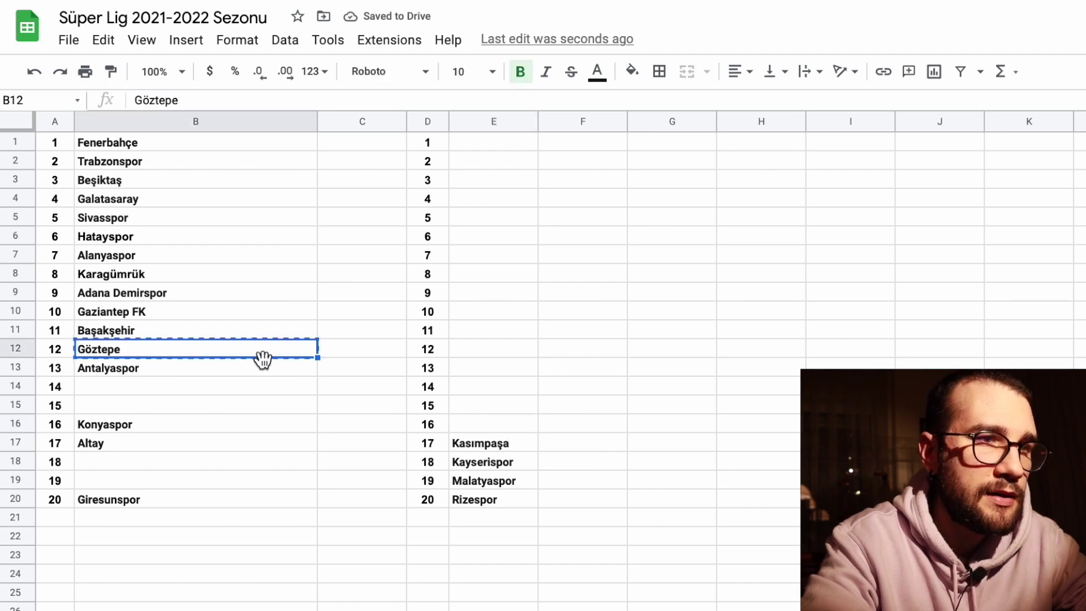
pyautogui.click(470, 422)
pyautogui.hotkey('ctrl', 'v')
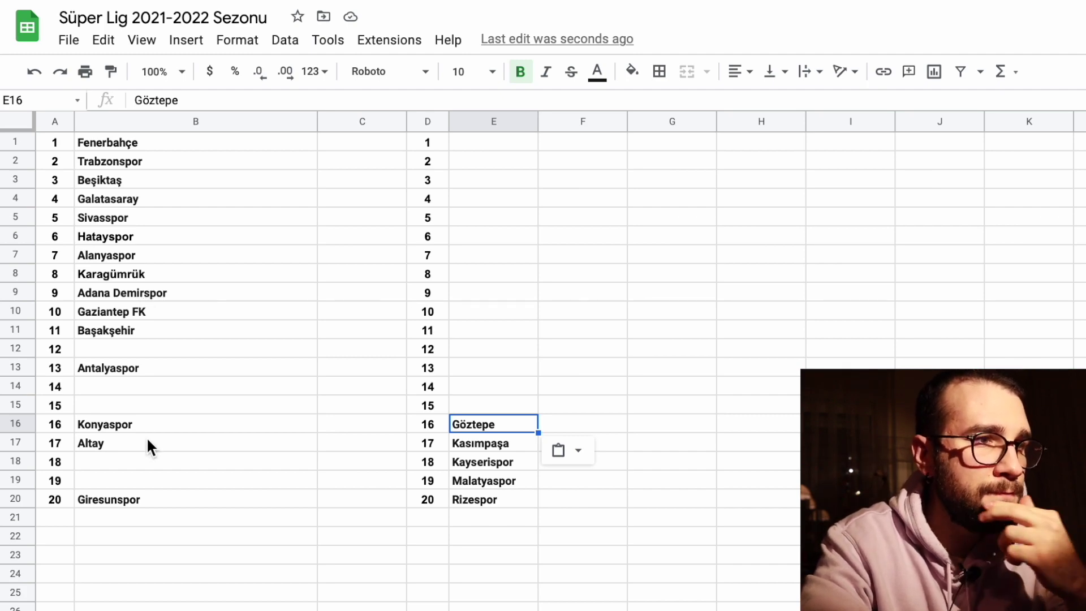
# Move Altay from the first list to rank 15 of the second list in E15.
pyautogui.click(124, 441)
pyautogui.hotkey('ctrl', 'x')
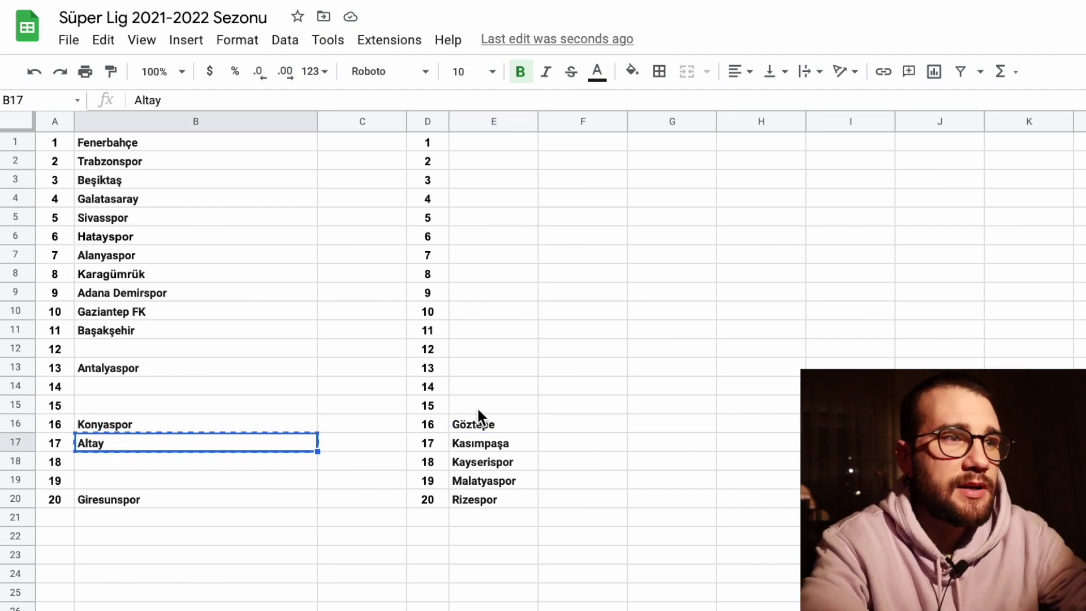
pyautogui.click(490, 407)
pyautogui.hotkey('ctrl', 'v')
pyautogui.click(190, 421)
pyautogui.hotkey('ctrl', 'x')
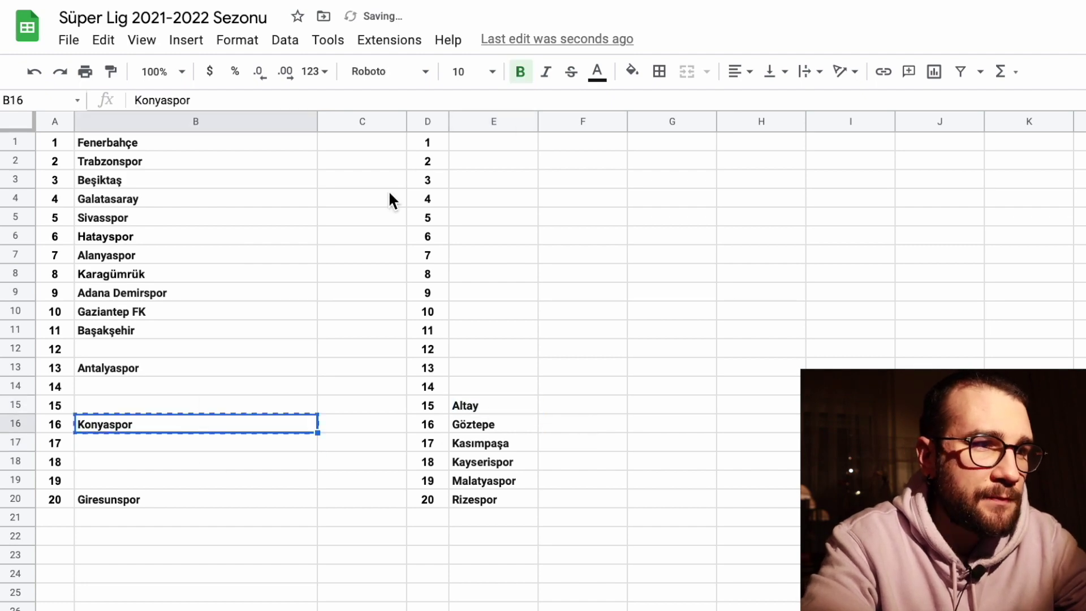
pyautogui.doubleClick(157, 424)
pyautogui.press('Escape')
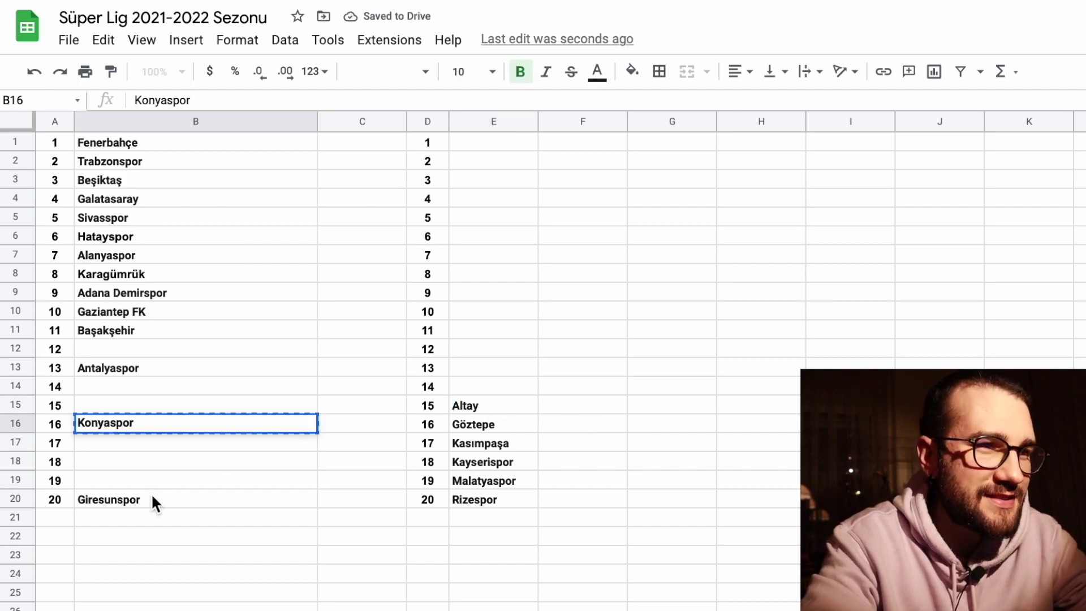
pyautogui.hotkey('ctrl', 'x')
# Move Giresunspor from the first list to rank 14 of the second list in E14.
pyautogui.click(151, 494)
pyautogui.hotkey('ctrl', 'x')
pyautogui.click(488, 387)
pyautogui.hotkey('ctrl', 'v')
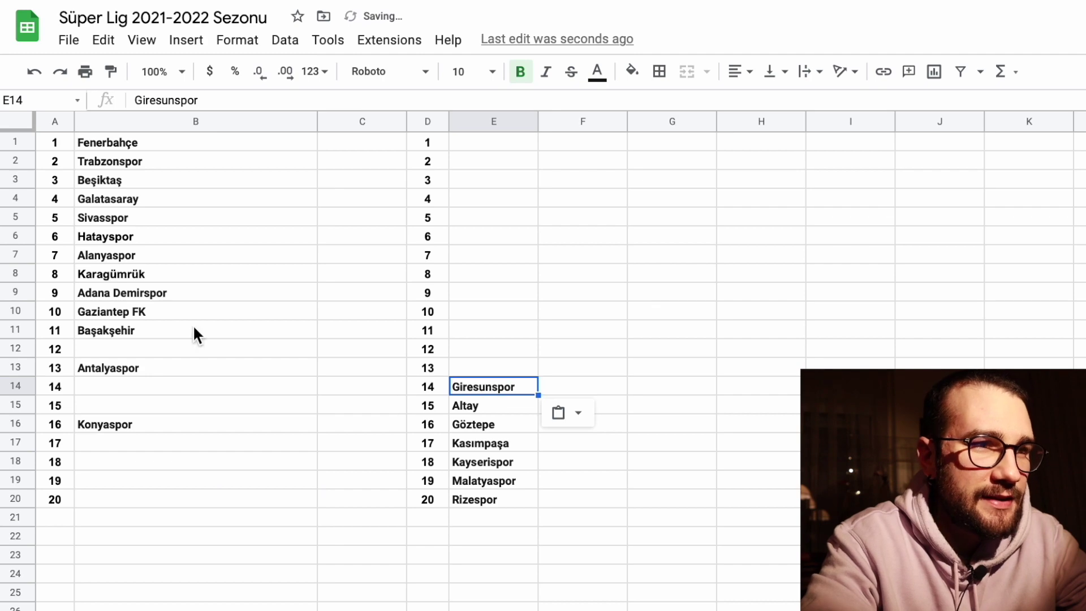
# Move Gaziantep FK from the first list to rank 13 of the second list in E13.
pyautogui.click(138, 310)
pyautogui.hotkey('ctrl', 'x')
pyautogui.click(491, 367)
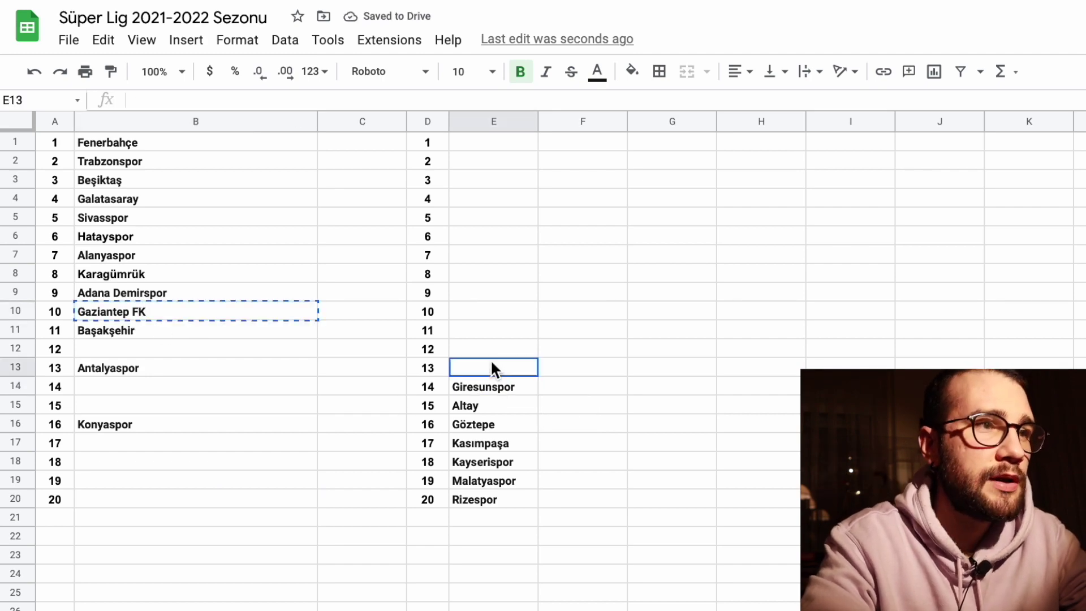
pyautogui.hotkey('ctrl', 'v')
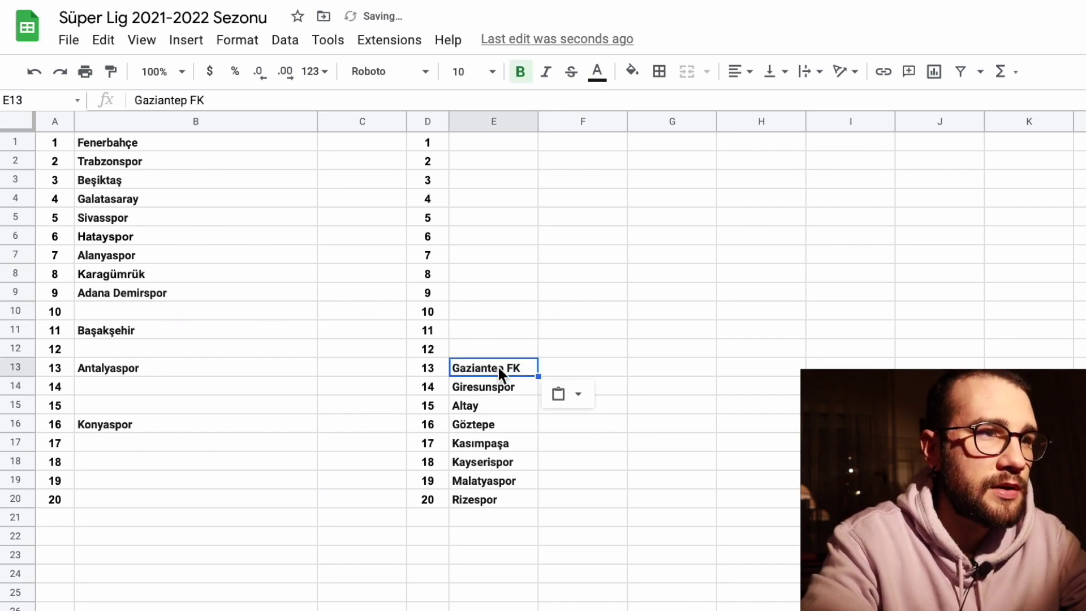
pyautogui.hotkey('ctrl', 'x')
pyautogui.click(583, 425)
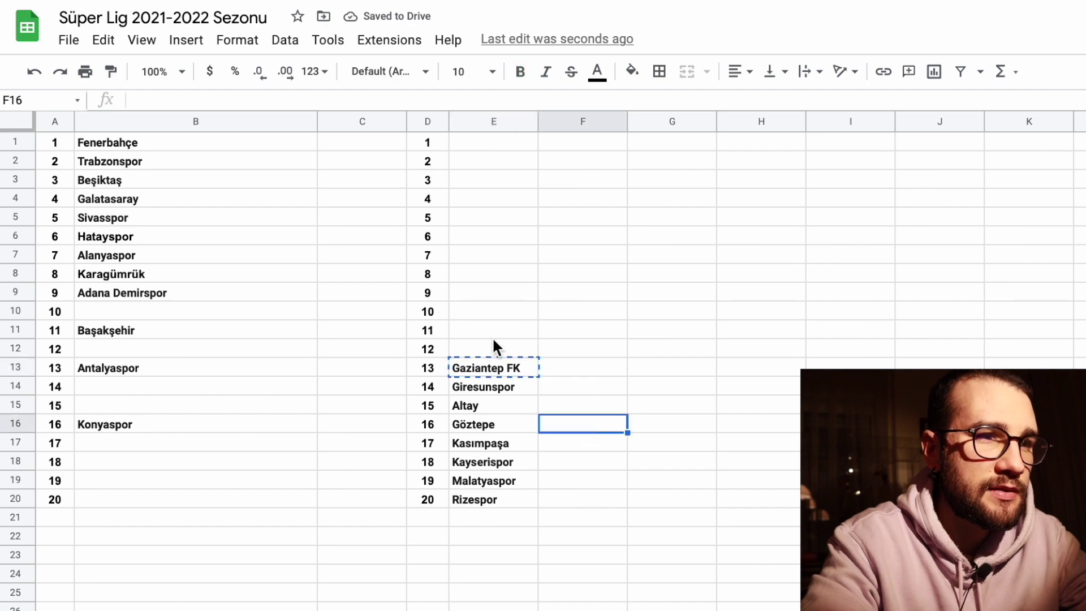
pyautogui.click(484, 368)
pyautogui.click(255, 293)
pyautogui.click(173, 257)
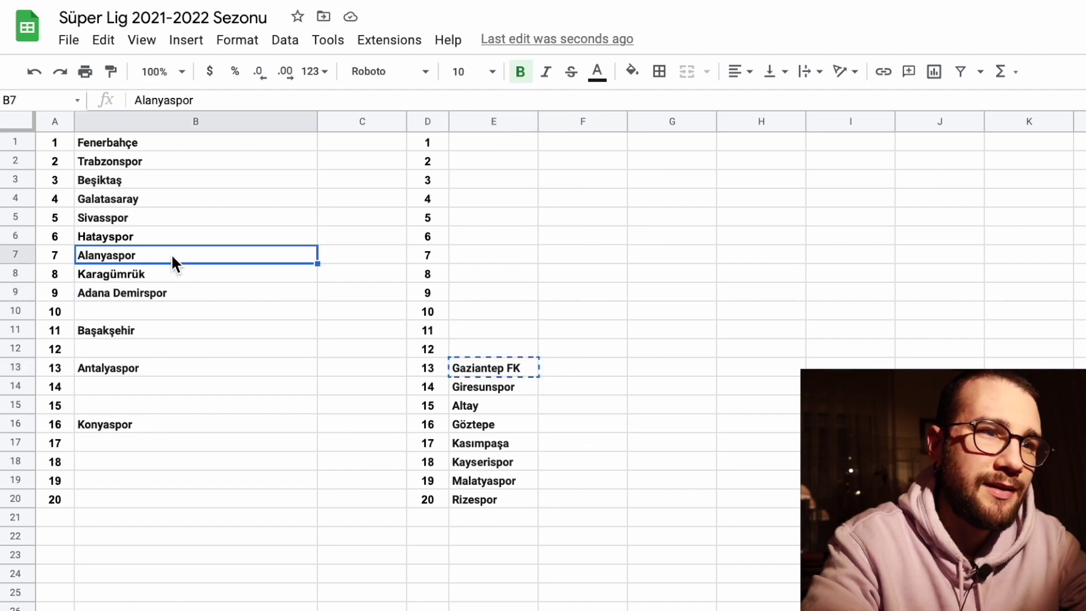
# Move Sivasspor from the first list to rank 12 of the second list in E12.
pyautogui.click(136, 215)
pyautogui.hotkey('ctrl', 'x')
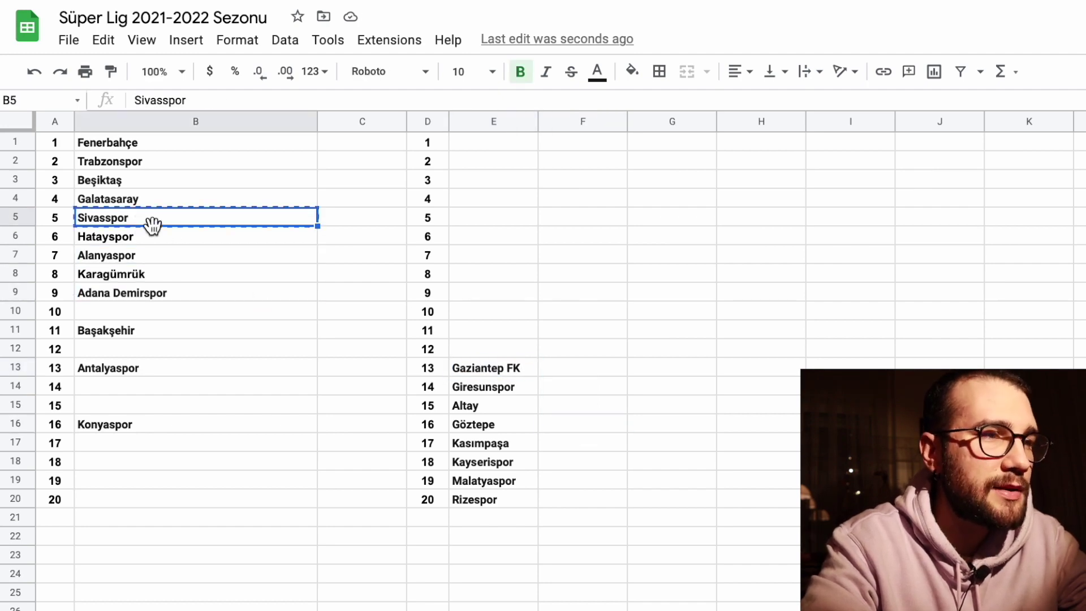
pyautogui.click(474, 351)
pyautogui.hotkey('ctrl', 'v')
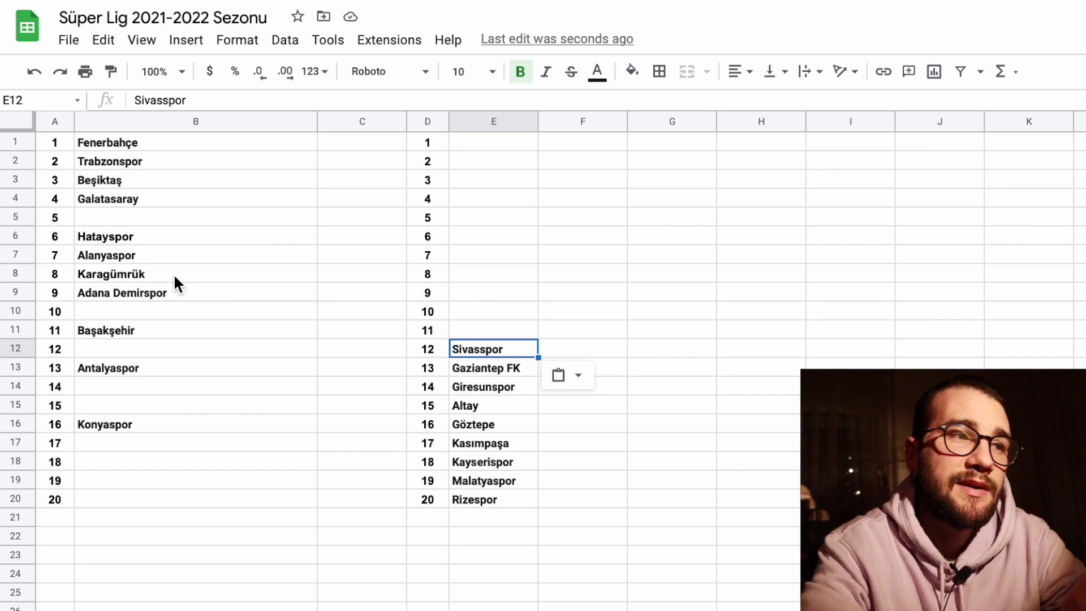
pyautogui.moveTo(182, 425); pyautogui.dragTo(191, 140)
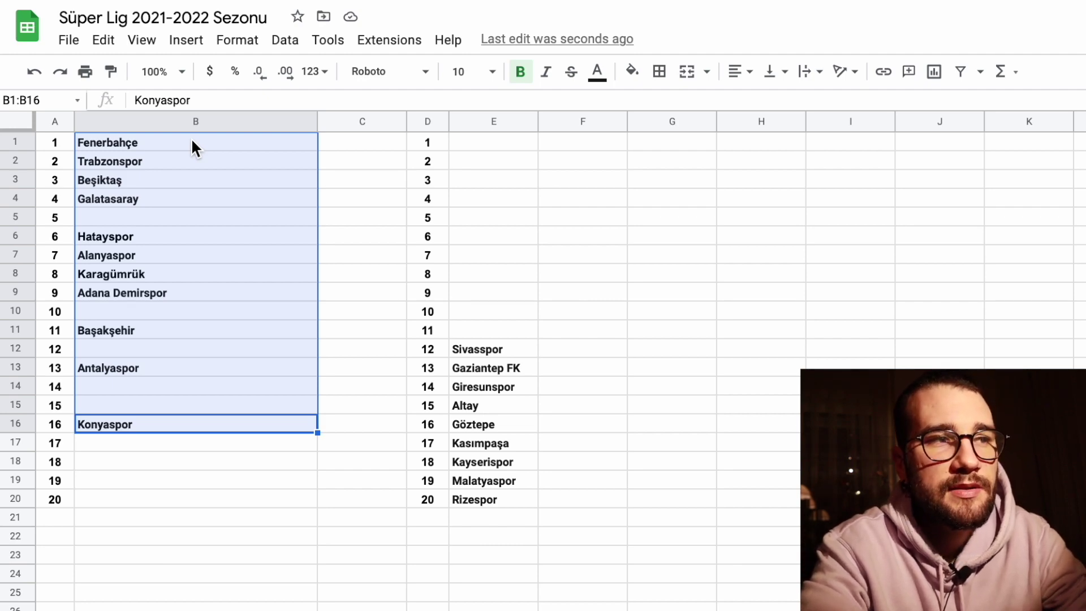
pyautogui.click(147, 216)
pyautogui.click(148, 243)
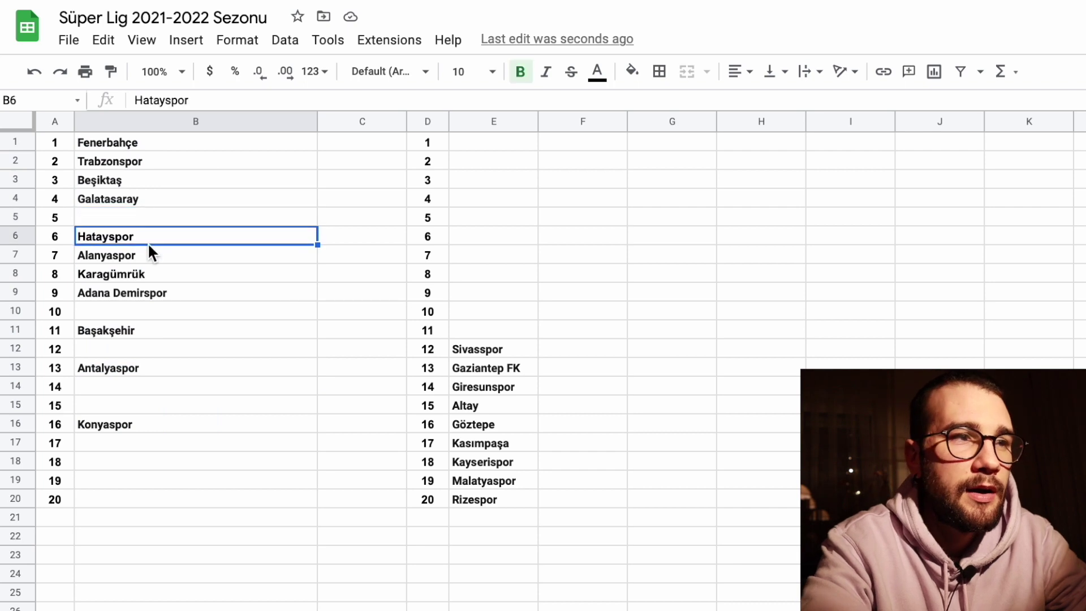
# Move Alanyaspor from the first list to rank 11 of the second list in E11.
pyautogui.click(155, 260)
pyautogui.hotkey('ctrl', 'c')
pyautogui.click(487, 334)
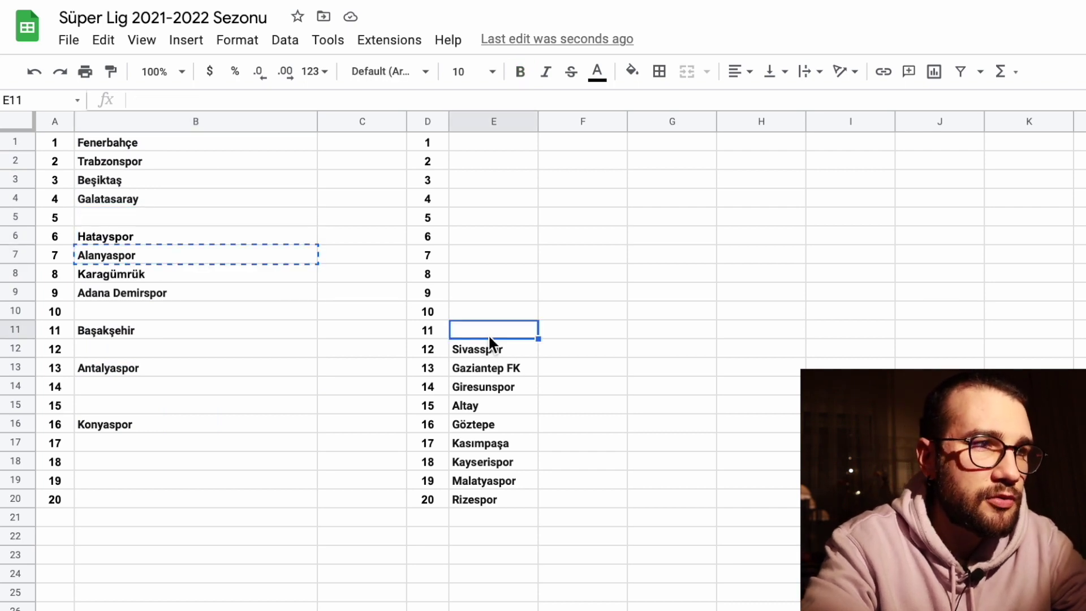
pyautogui.hotkey('ctrl', 'v')
# Move Karagümrük from the first list to rank 10 of the second list in E10.
pyautogui.click(138, 273)
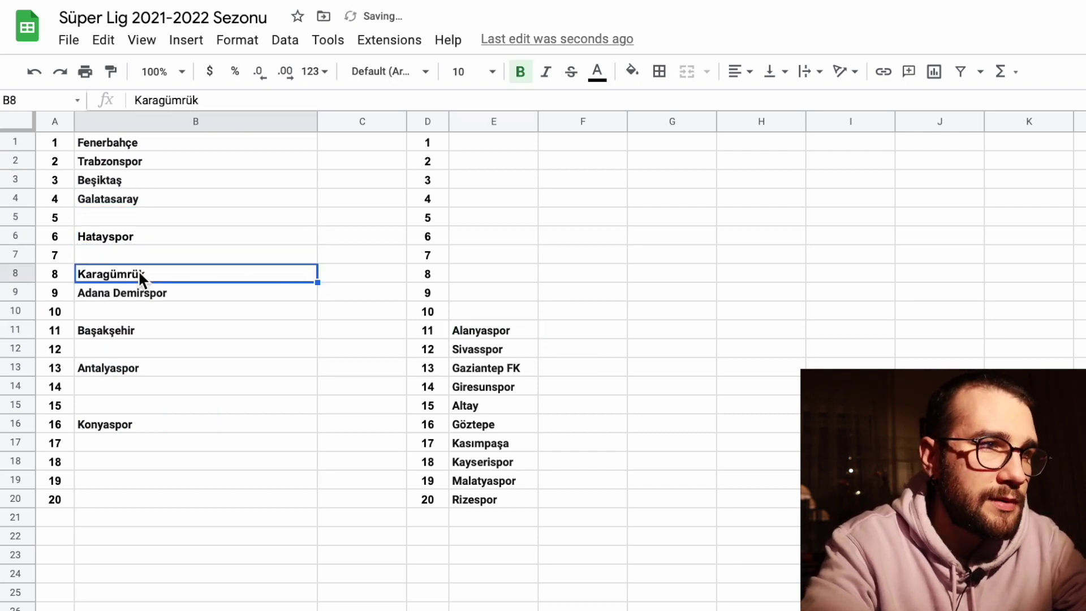
pyautogui.hotkey('ctrl', 'x')
pyautogui.click(477, 305)
pyautogui.hotkey('ctrl', 'v')
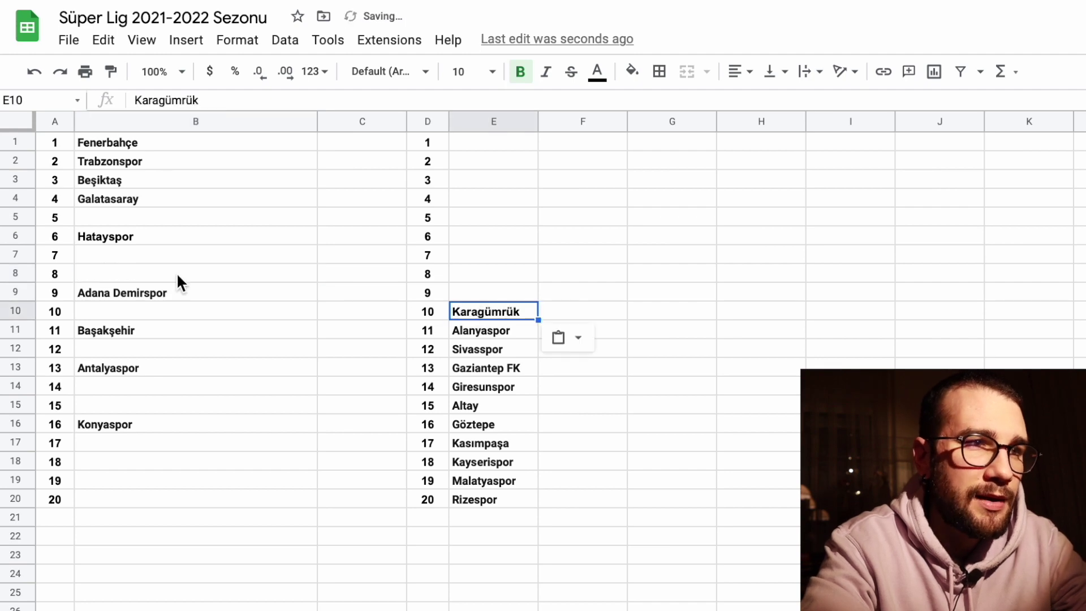
# Try to move Galatasaray from the first list to rank 8 in E8, and undo the move.
pyautogui.click(125, 201)
pyautogui.hotkey('ctrl', 'x')
pyautogui.click(484, 280)
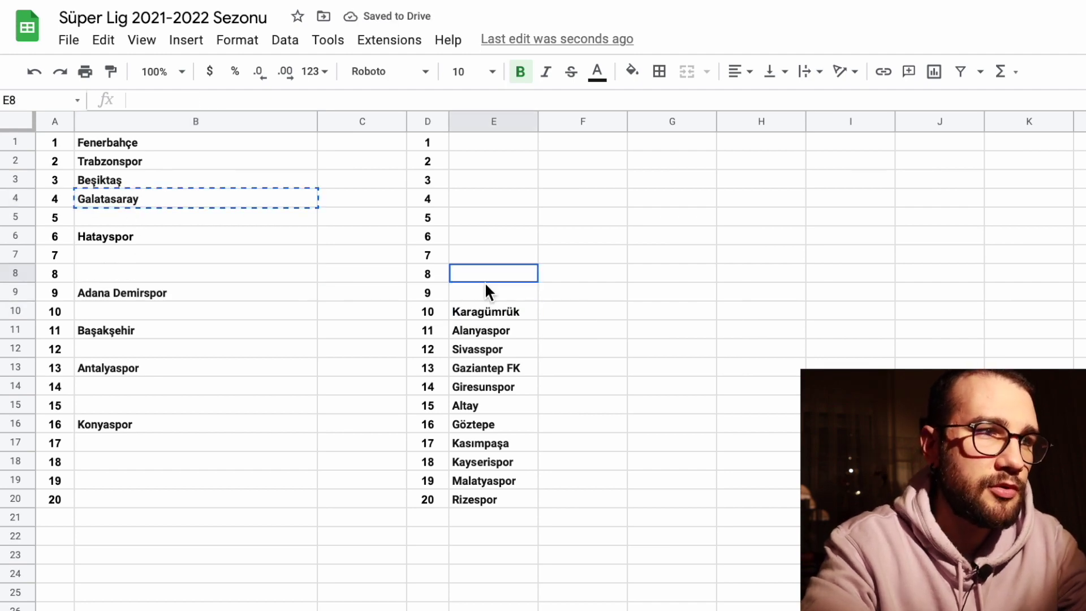
pyautogui.hotkey('ctrl', 'v')
pyautogui.hotkey('ctrl', 'z')
pyautogui.click(504, 293)
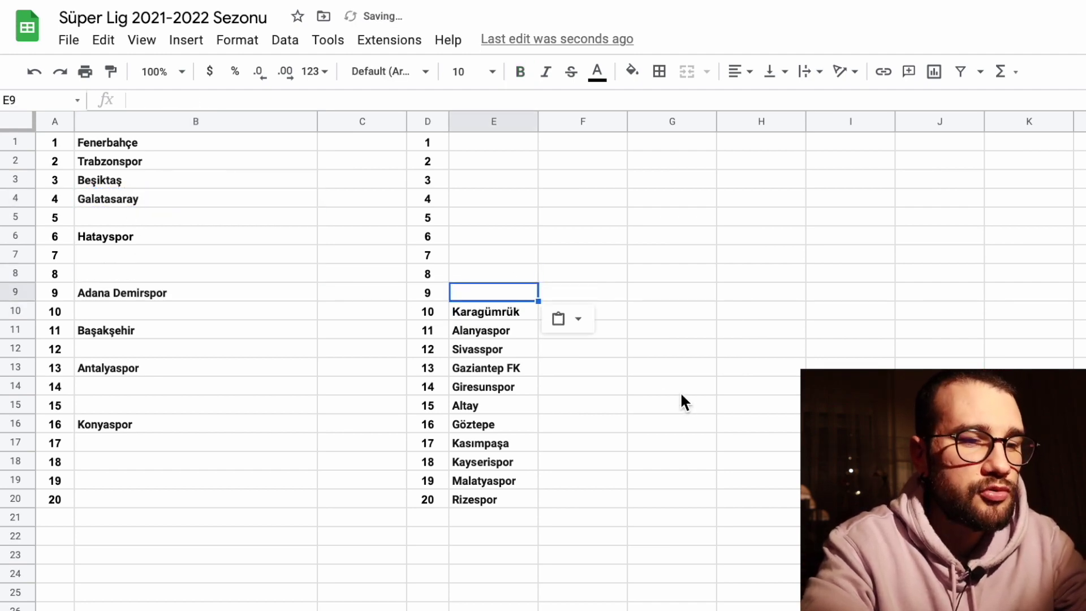
# Move Galatasaray from the first list to rank 9 of the second list in E9.
pyautogui.click(198, 204)
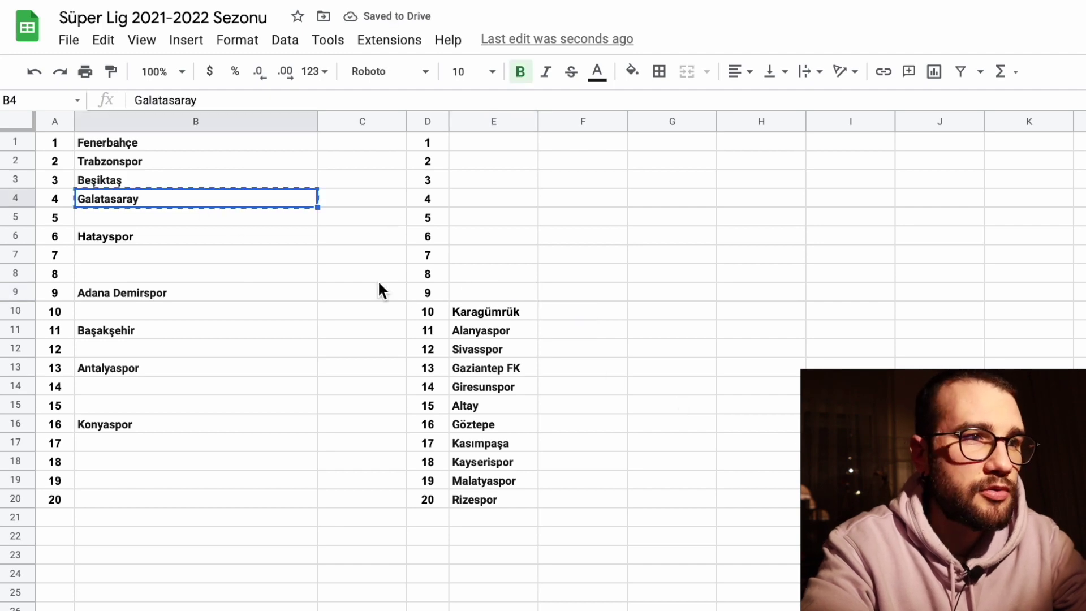
pyautogui.click(462, 290)
pyautogui.hotkey('ctrl', 'v')
pyautogui.click(518, 505)
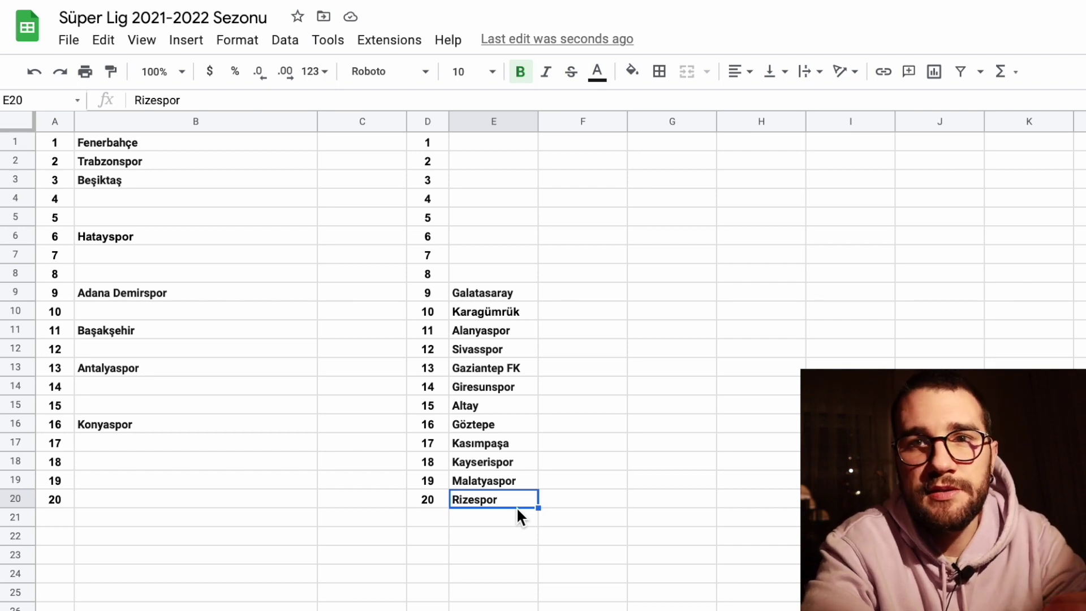
# Move Adana Demirspor from the first list to rank 8 of the second list in E8.
pyautogui.click(208, 295)
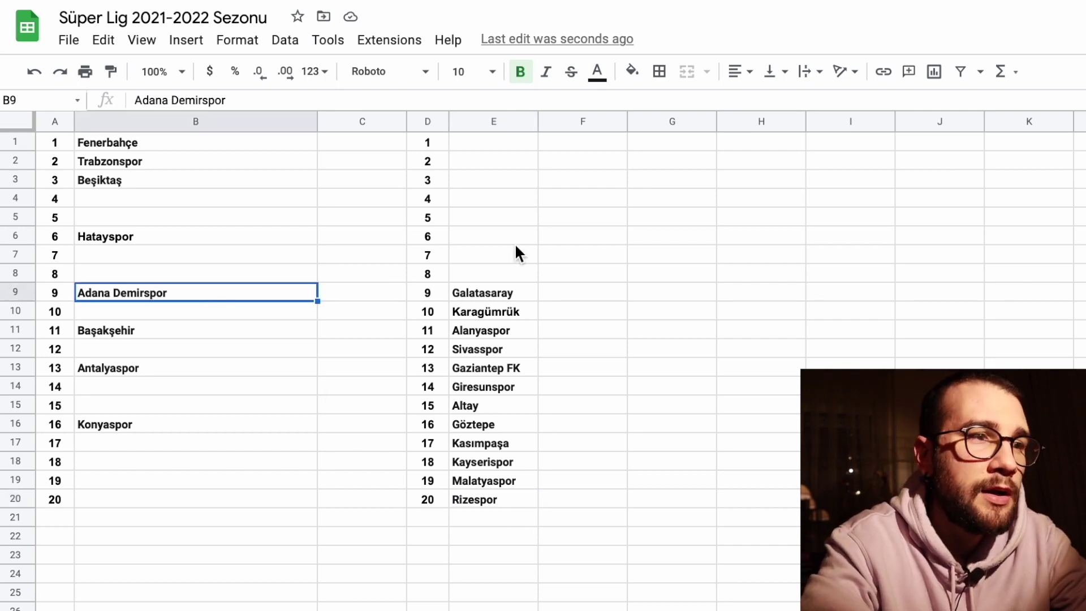
pyautogui.hotkey('ctrl', 'x')
pyautogui.click(485, 273)
pyautogui.hotkey('ctrl', 'v')
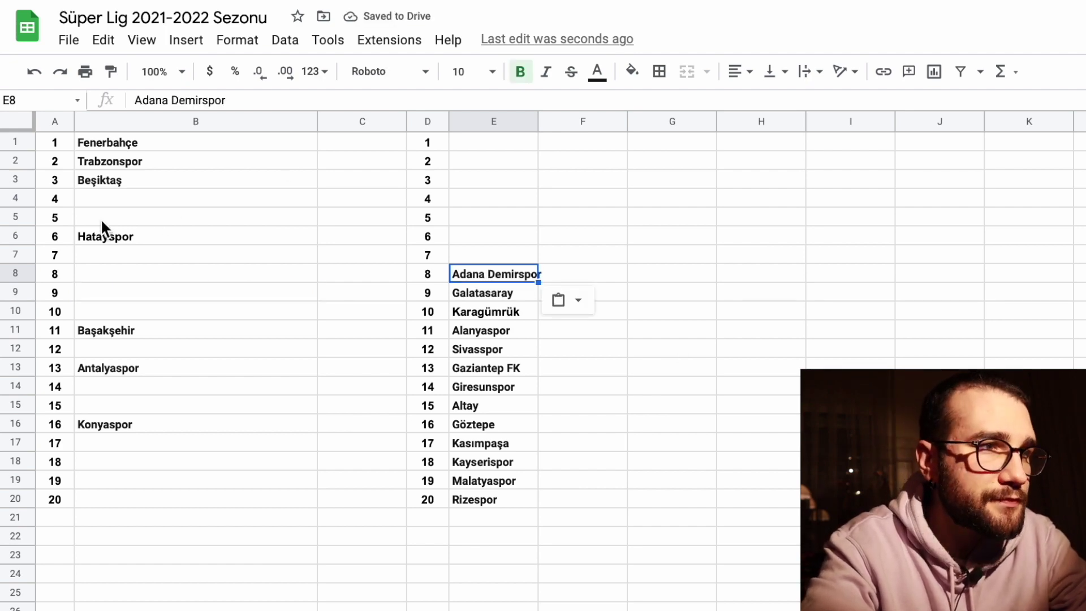
# Move Antalyaspor from the first list to the empty cell F8, beside Adana Demirspor.
pyautogui.click(133, 370)
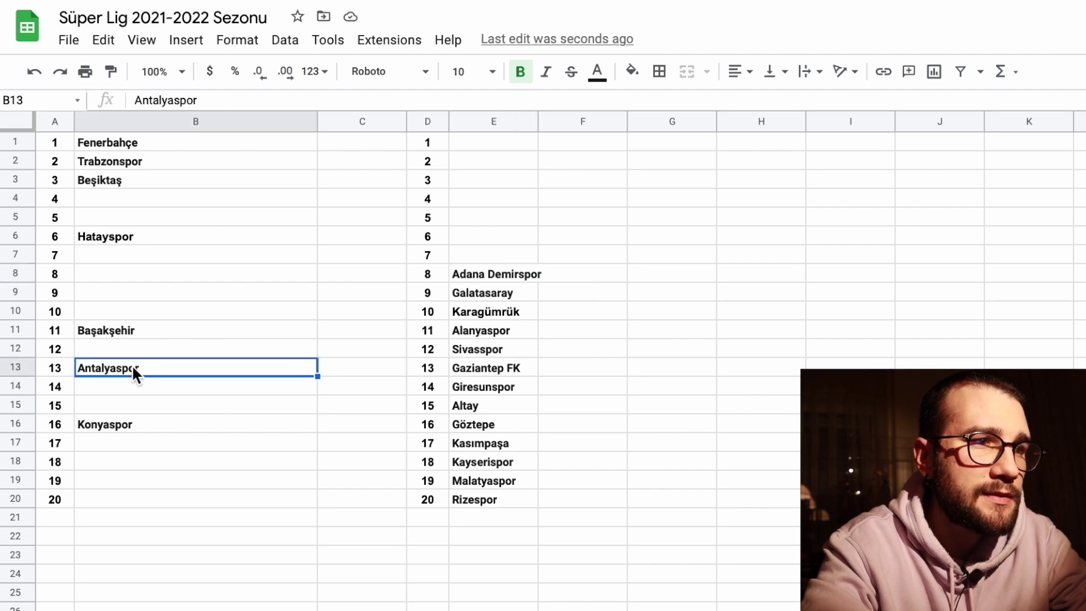
pyautogui.click(614, 274)
pyautogui.hotkey('ctrl', 'v')
# Move Adana Demirspor up one rank in the second list, from E8 to E7.
pyautogui.click(493, 275)
pyautogui.hotkey('ctrl', 'x')
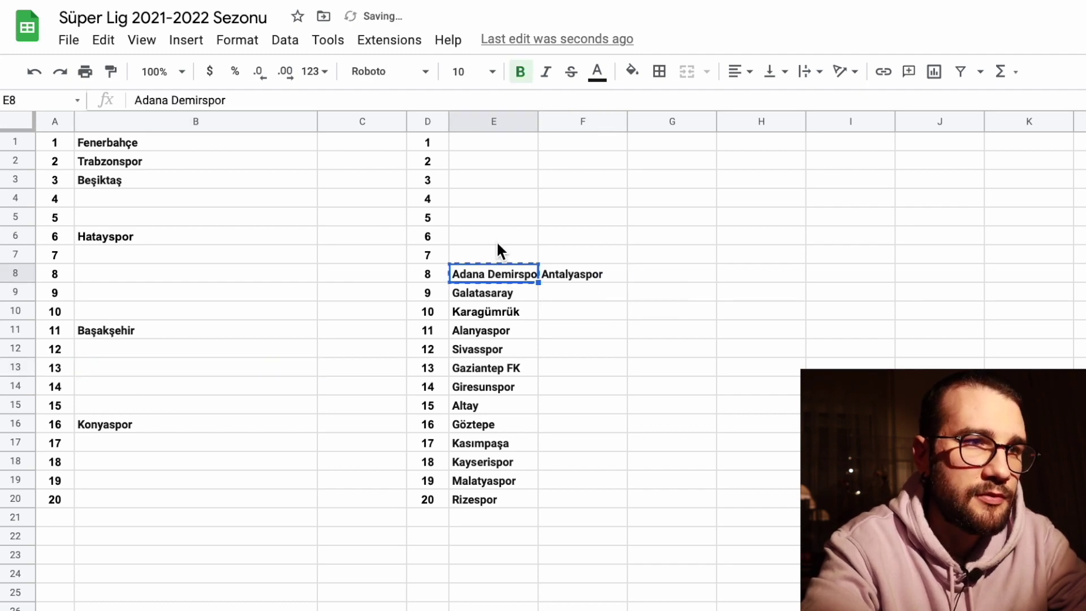
pyautogui.click(499, 253)
pyautogui.hotkey('ctrl', 'v')
# Move Antalyaspor from F8 to rank 8 of the second list in E8.
pyautogui.click(605, 273)
pyautogui.hotkey('ctrl', 'x')
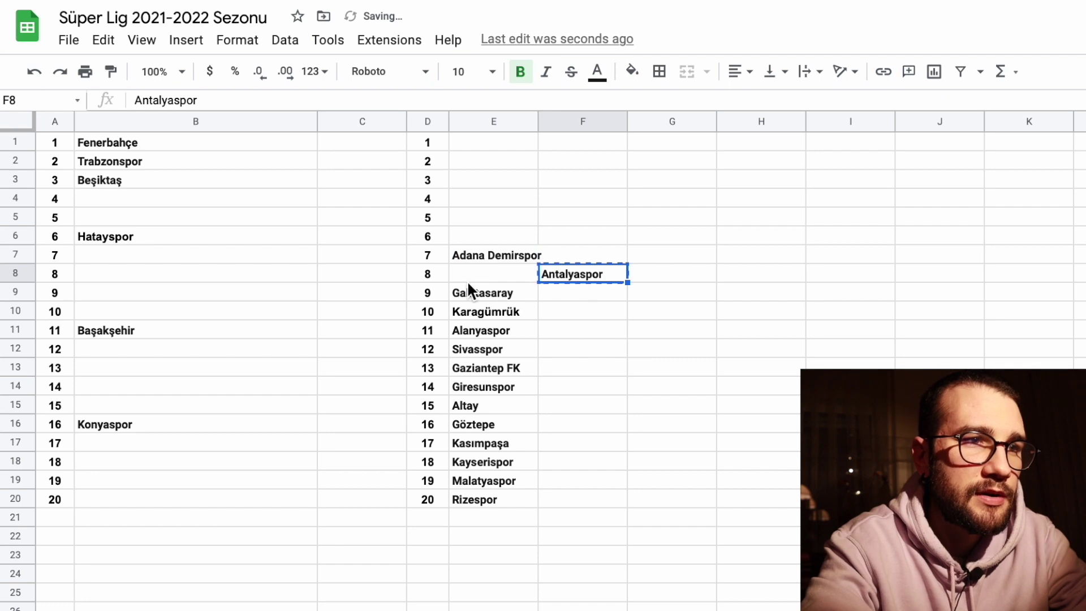
pyautogui.click(468, 281)
pyautogui.hotkey('ctrl', 'v')
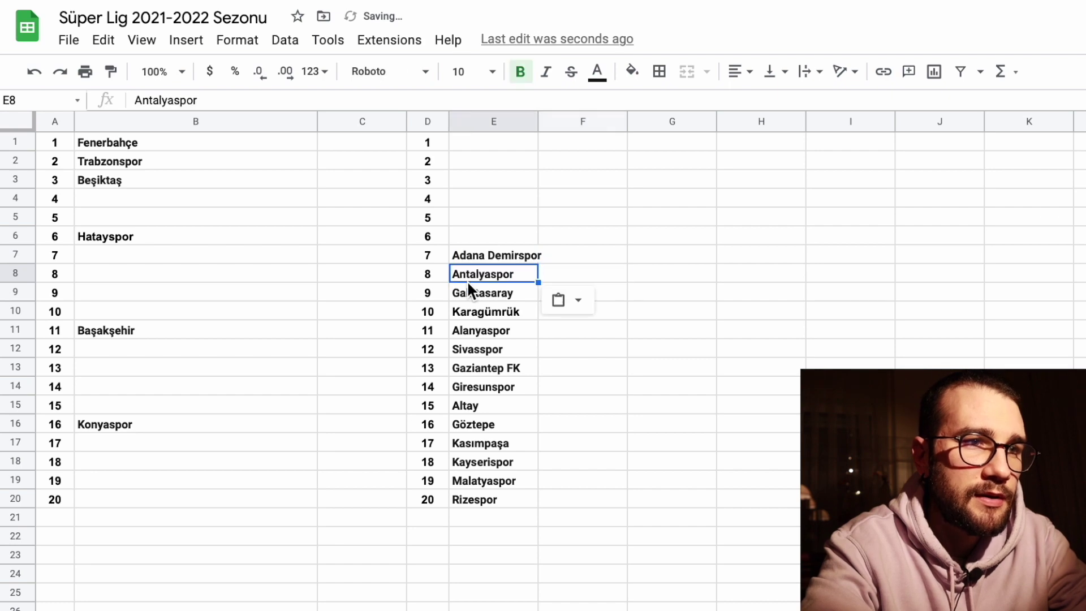
# Move Beşiktaş from the first list to rank 5 of the second list in E5.
pyautogui.click(203, 424)
pyautogui.click(172, 141)
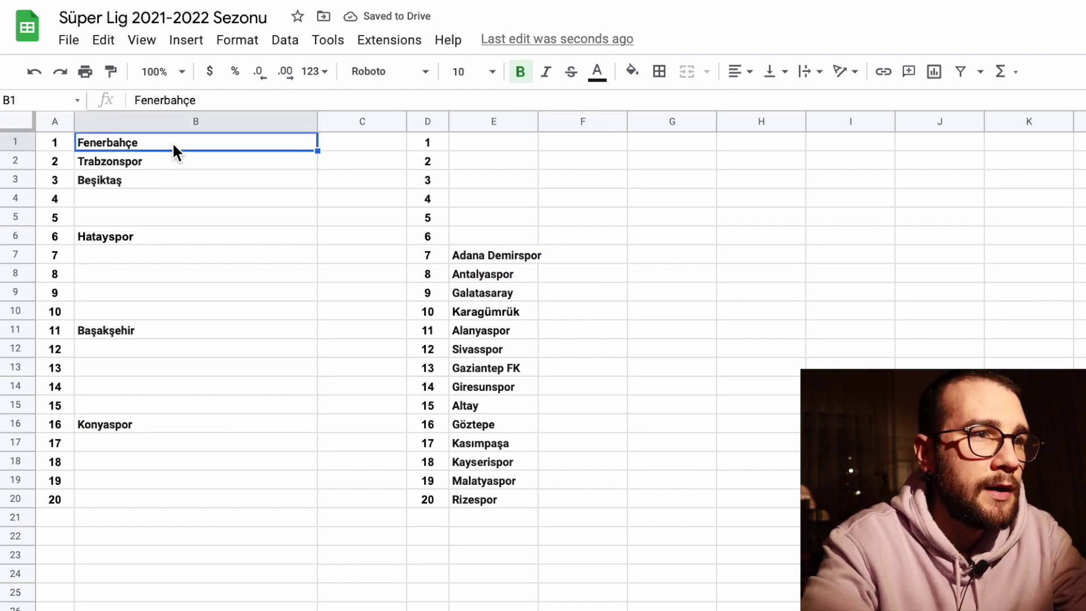
pyautogui.click(170, 182)
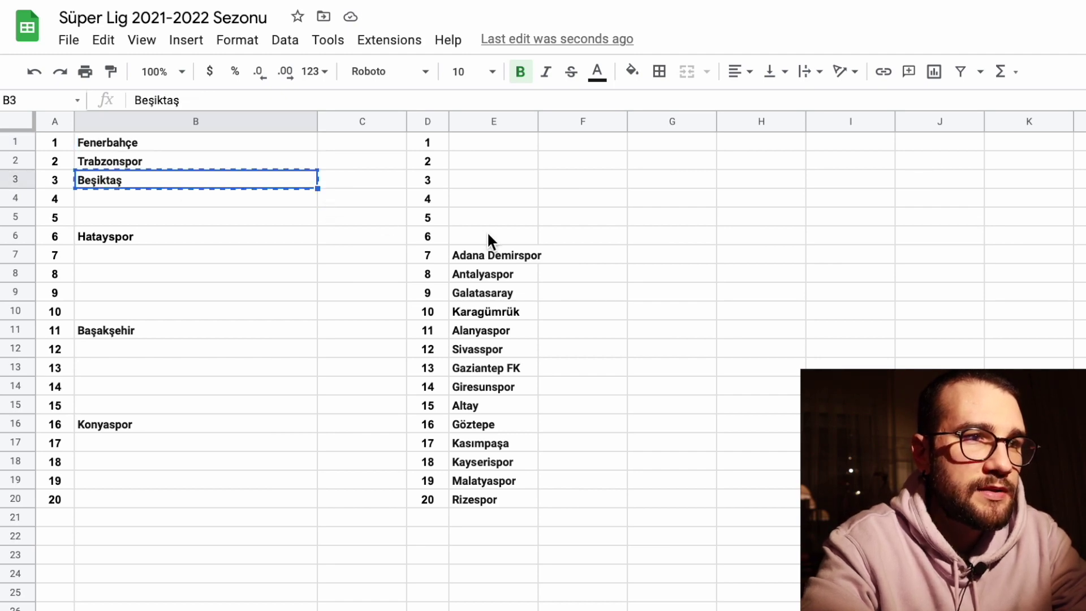
pyautogui.click(499, 216)
pyautogui.hotkey('ctrl', 'v')
# Move Hatayspor from the first list to rank 6 of the second list in E6.
pyautogui.click(179, 221)
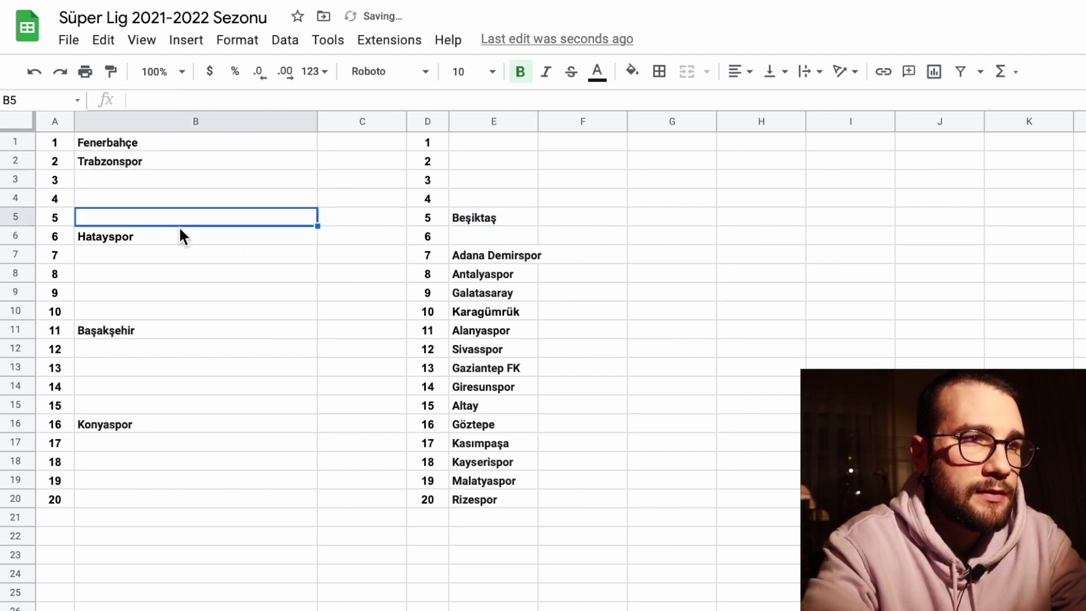
pyautogui.click(185, 238)
pyautogui.hotkey('ctrl', 'x')
pyautogui.click(481, 238)
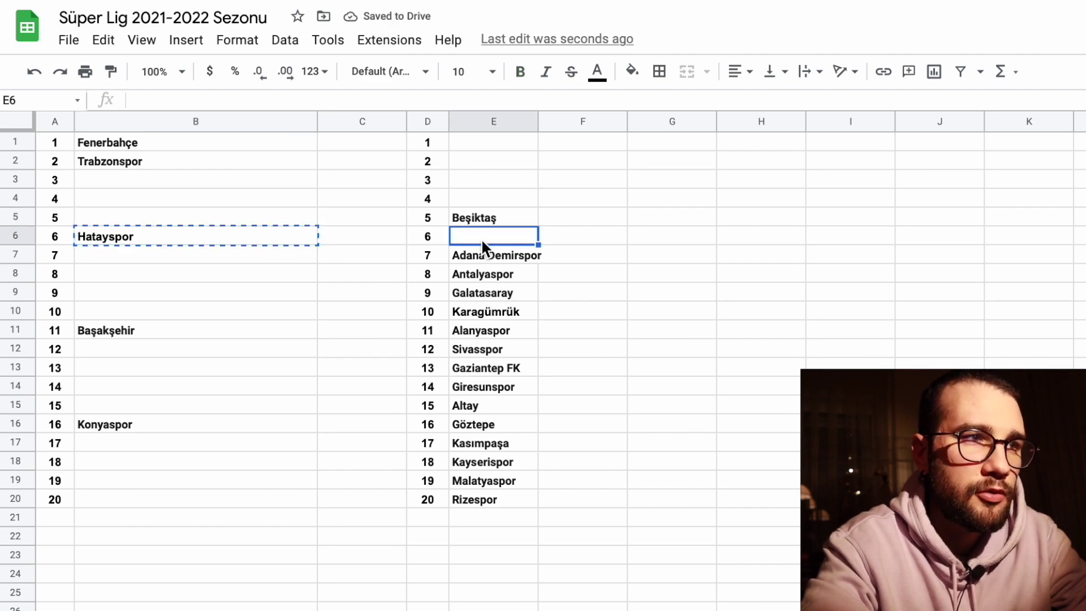
pyautogui.hotkey('ctrl', 'v')
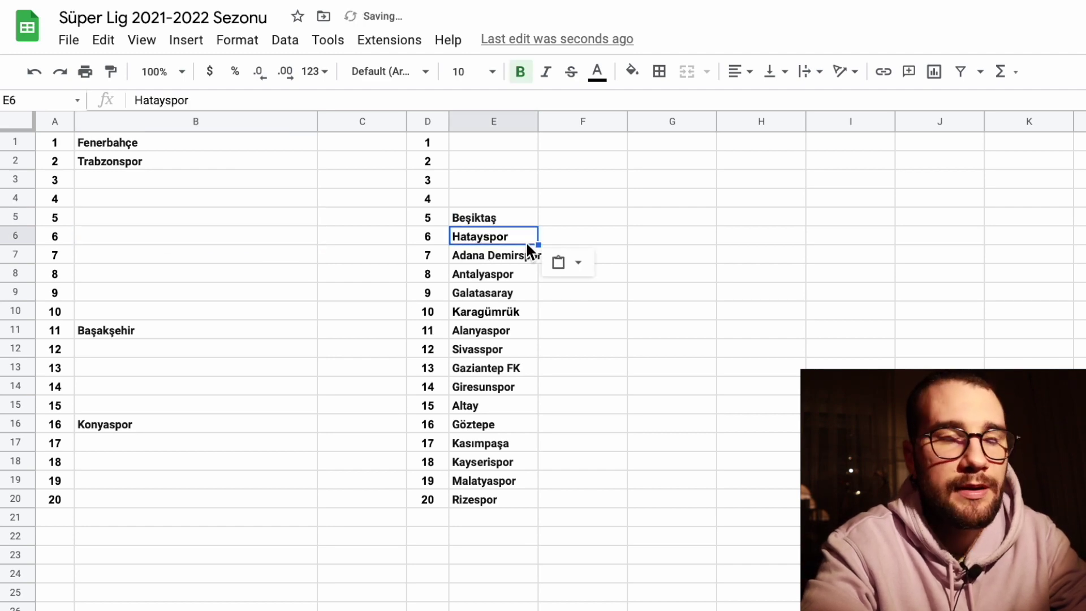
# Move Başakşehir from the first list to rank 2 of the second list in E2.
pyautogui.click(130, 330)
pyautogui.hotkey('ctrl', 'x')
pyautogui.click(495, 148)
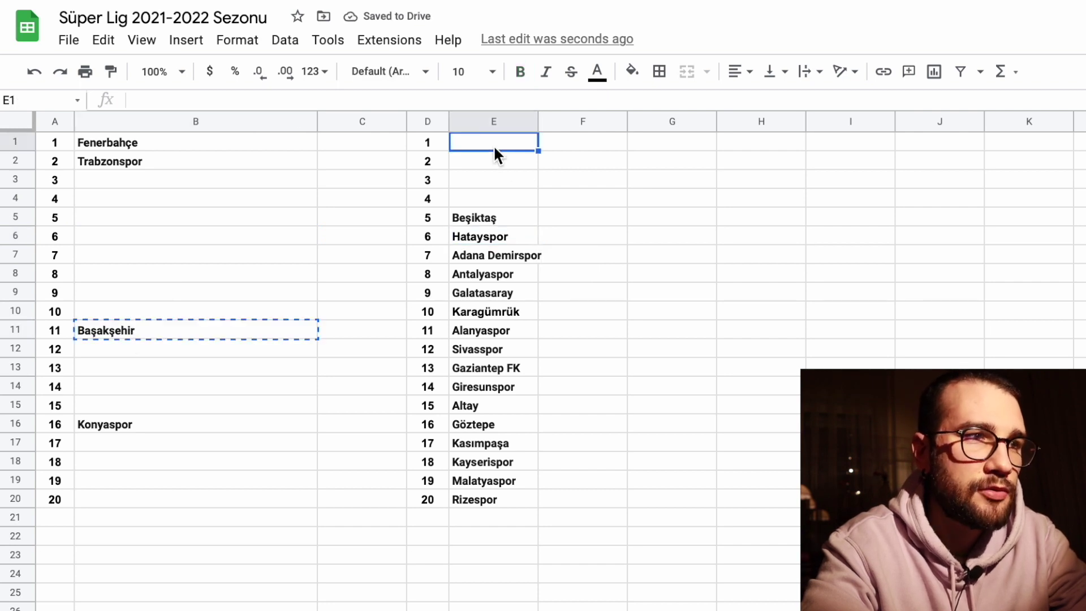
pyautogui.click(502, 160)
pyautogui.hotkey('ctrl', 'v')
# Move Fenerbahçe from the first list to rank 4 of the second list in E4.
pyautogui.click(143, 147)
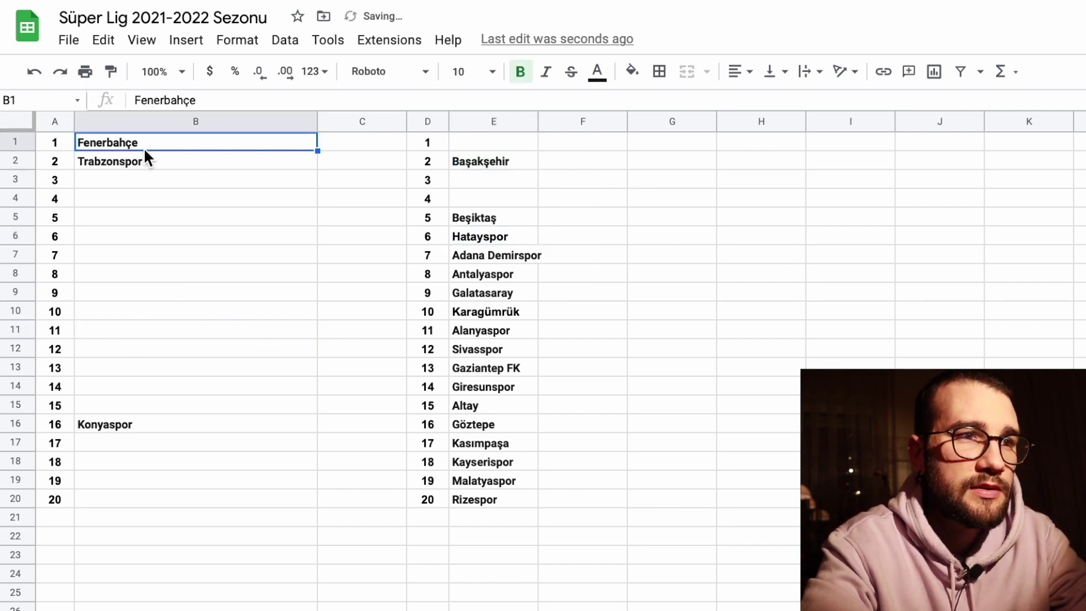
pyautogui.hotkey('ctrl', 'x')
pyautogui.click(461, 197)
pyautogui.hotkey('ctrl', 'v')
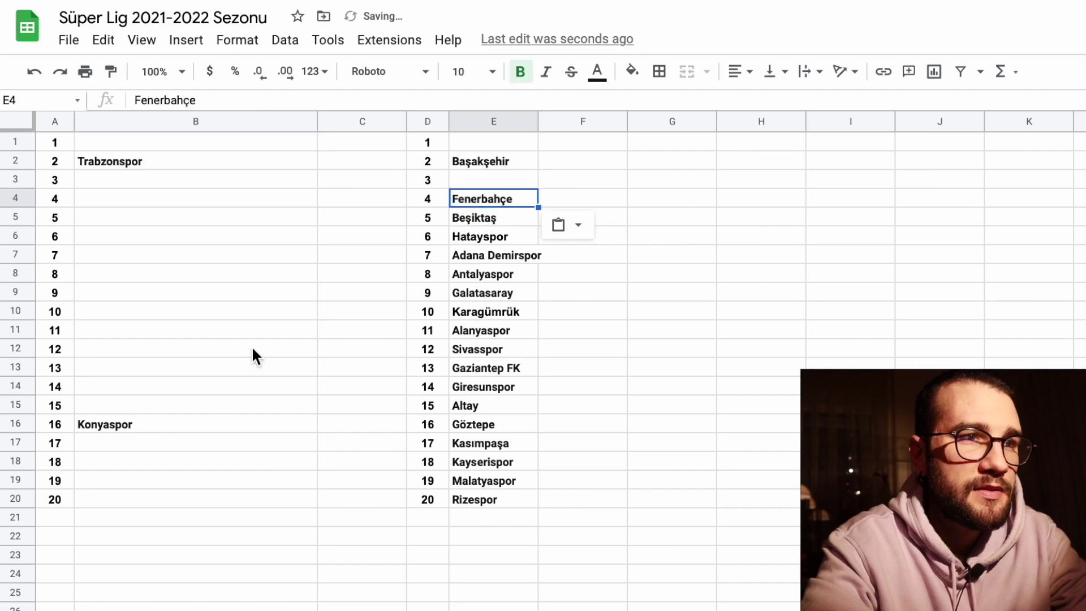
# Move Konyaspor from the first list to rank 3 of the second list in E3.
pyautogui.click(139, 424)
pyautogui.click(516, 174)
pyautogui.hotkey('ctrl', 'v')
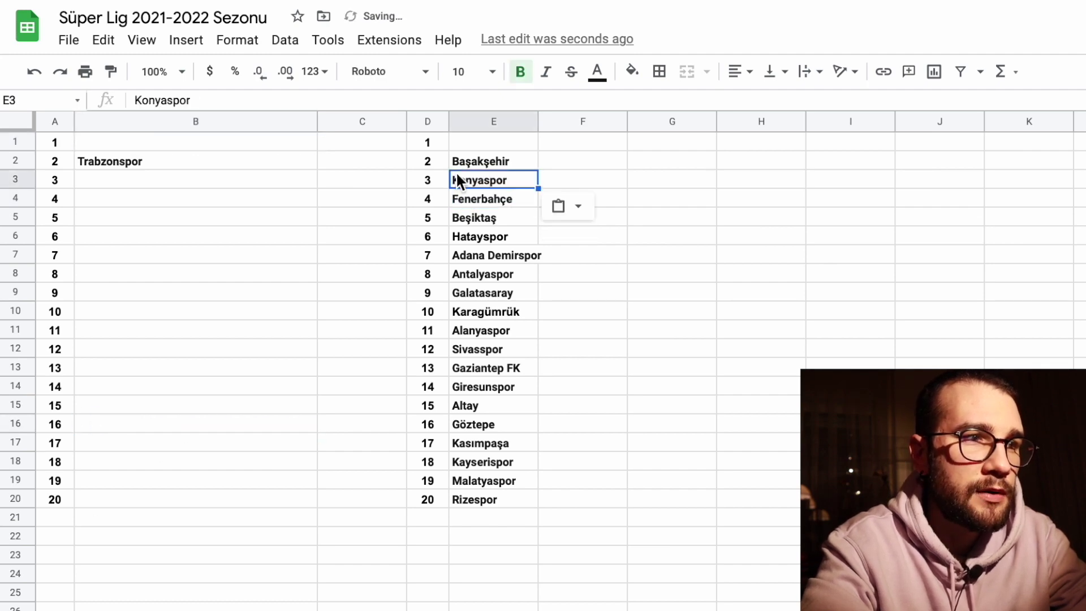
# Move Trabzonspor from the first list to rank 1 of the second list in E1.
pyautogui.click(234, 161)
pyautogui.hotkey('ctrl', 'x')
pyautogui.click(509, 139)
pyautogui.hotkey('ctrl', 'v')
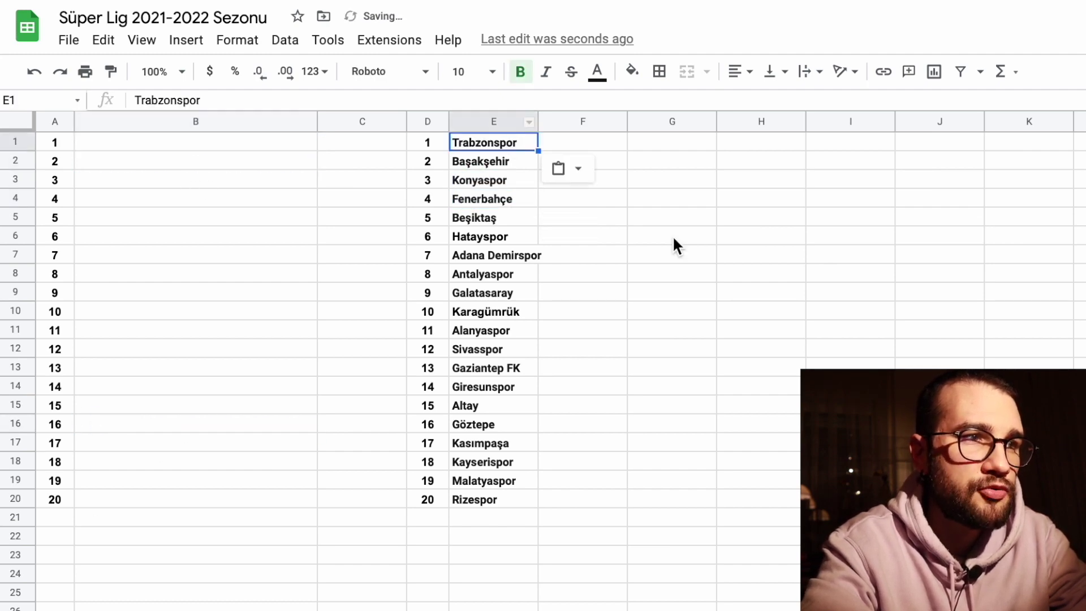
pyautogui.click(673, 243)
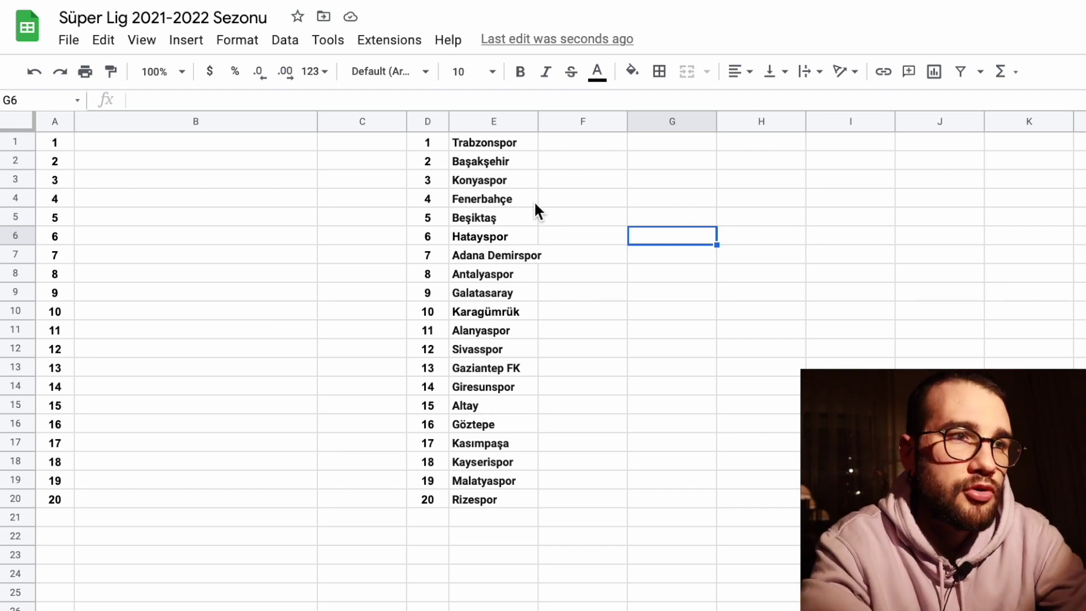
# Review the teams placed in ranks 1 to 11 of the new ranking in column E.
pyautogui.click(505, 139)
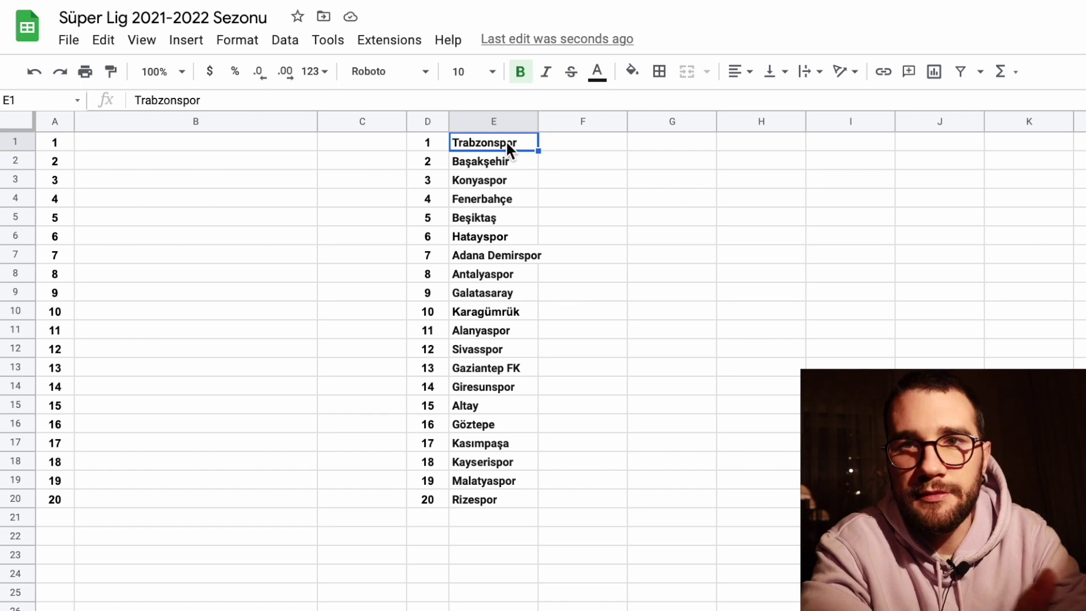
pyautogui.click(510, 162)
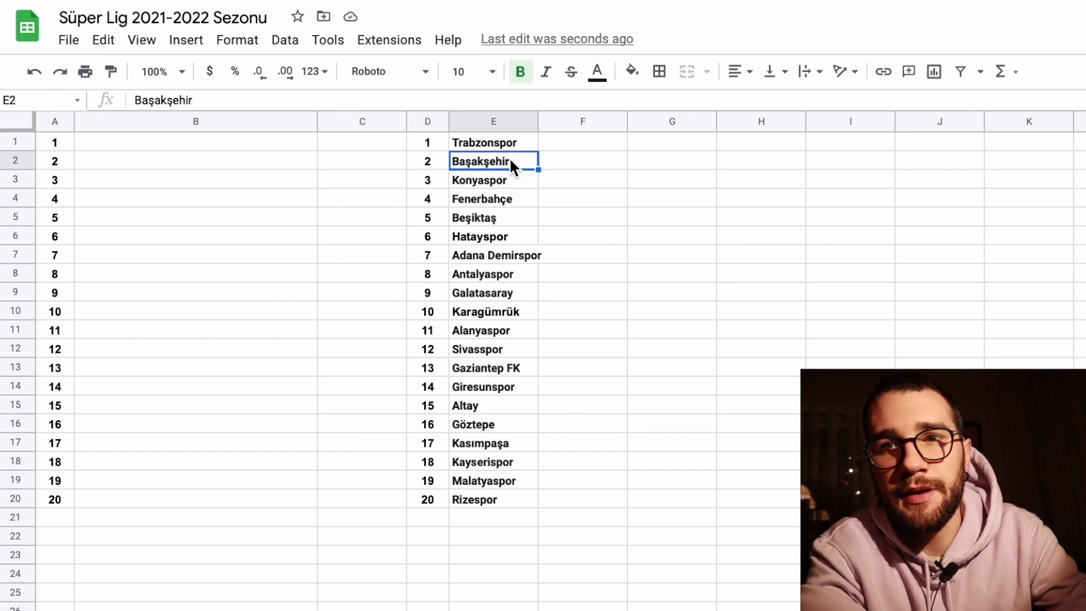
pyautogui.click(508, 180)
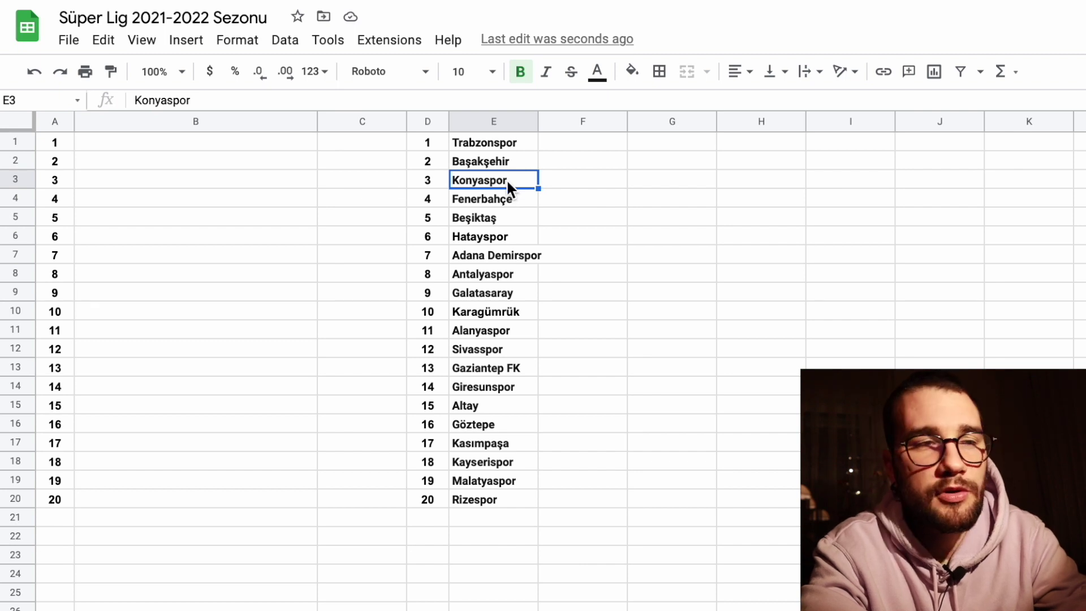
pyautogui.click(513, 201)
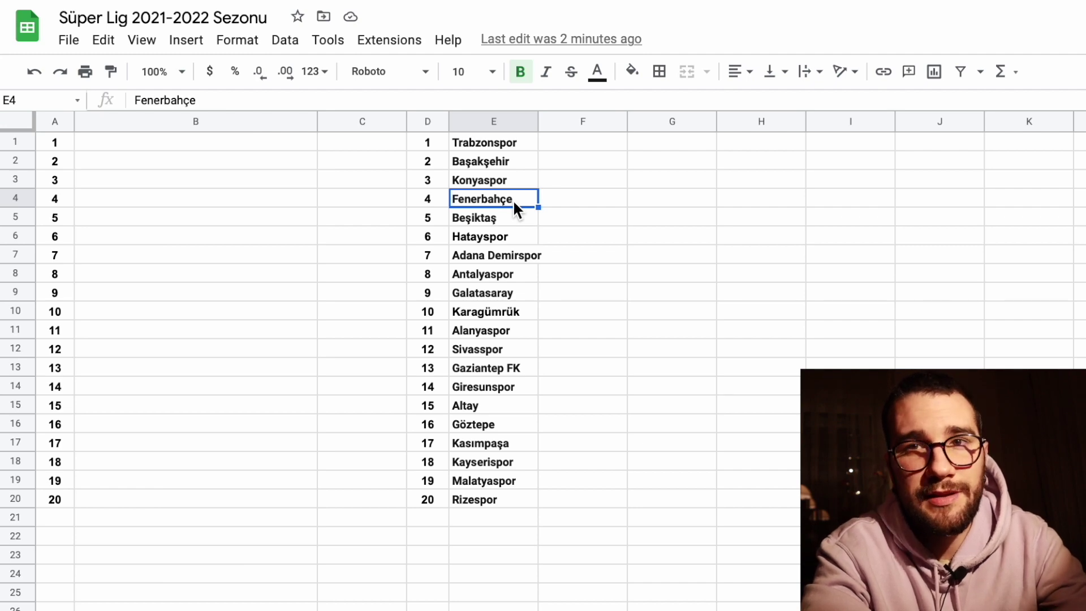
pyautogui.click(509, 236)
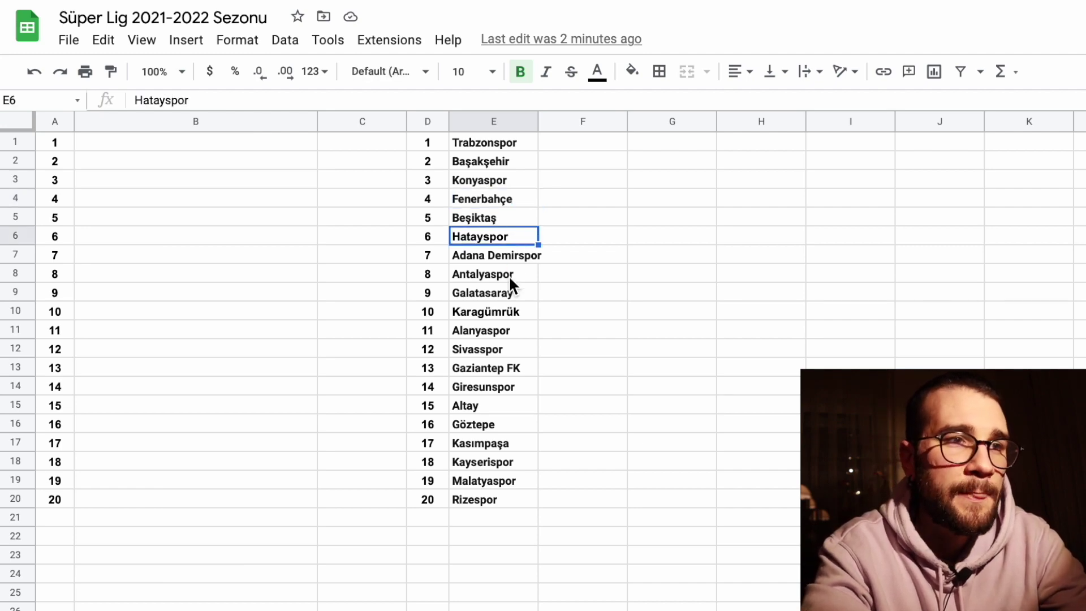
pyautogui.moveTo(508, 275); pyautogui.dragTo(500, 233)
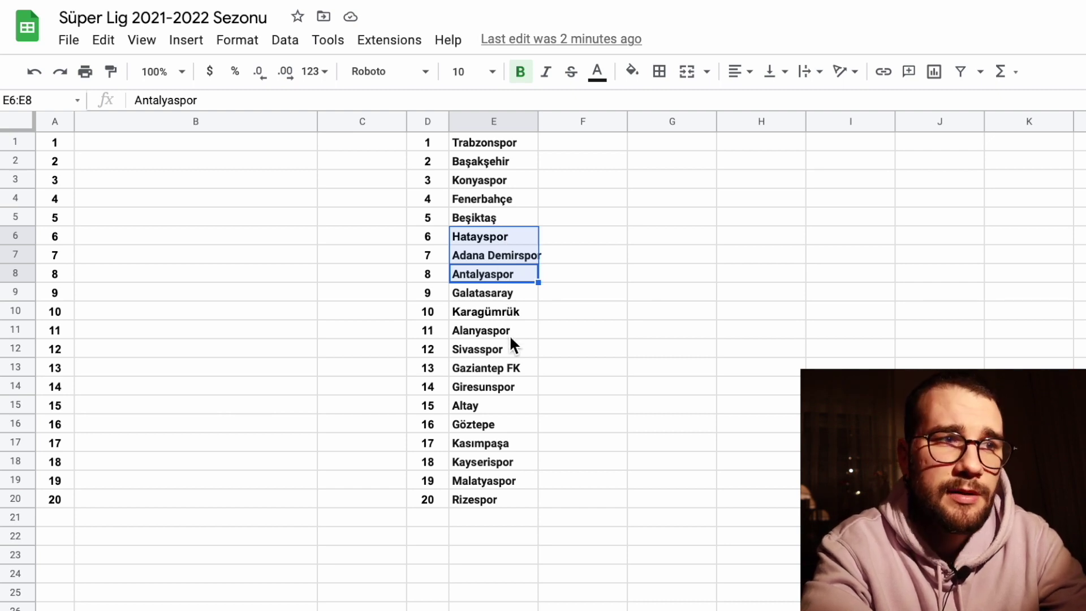
pyautogui.moveTo(500, 236); pyautogui.dragTo(517, 328)
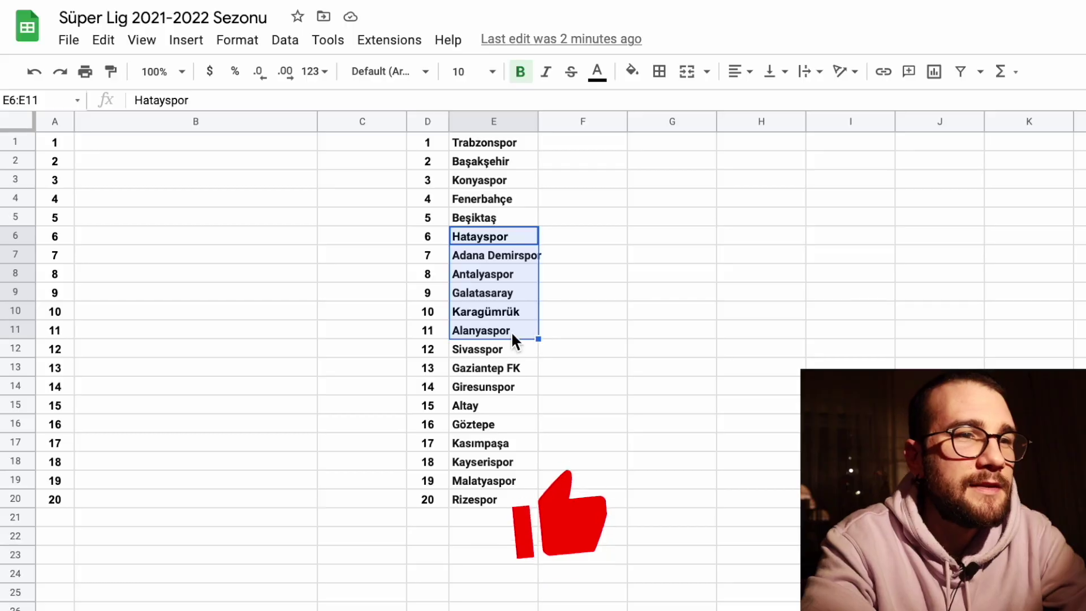
pyautogui.click(509, 333)
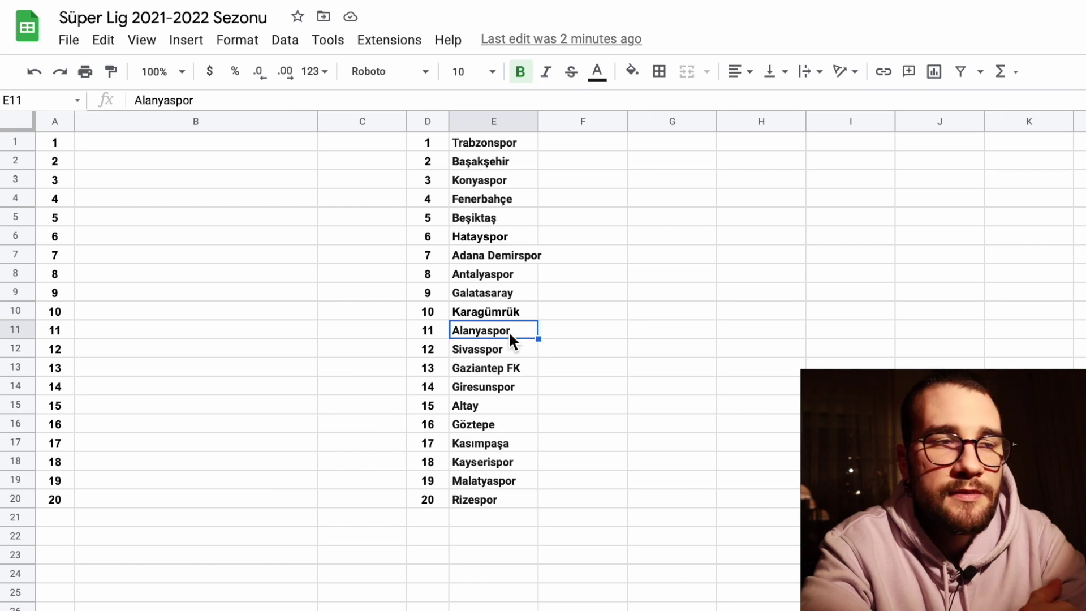
pyautogui.click(528, 299)
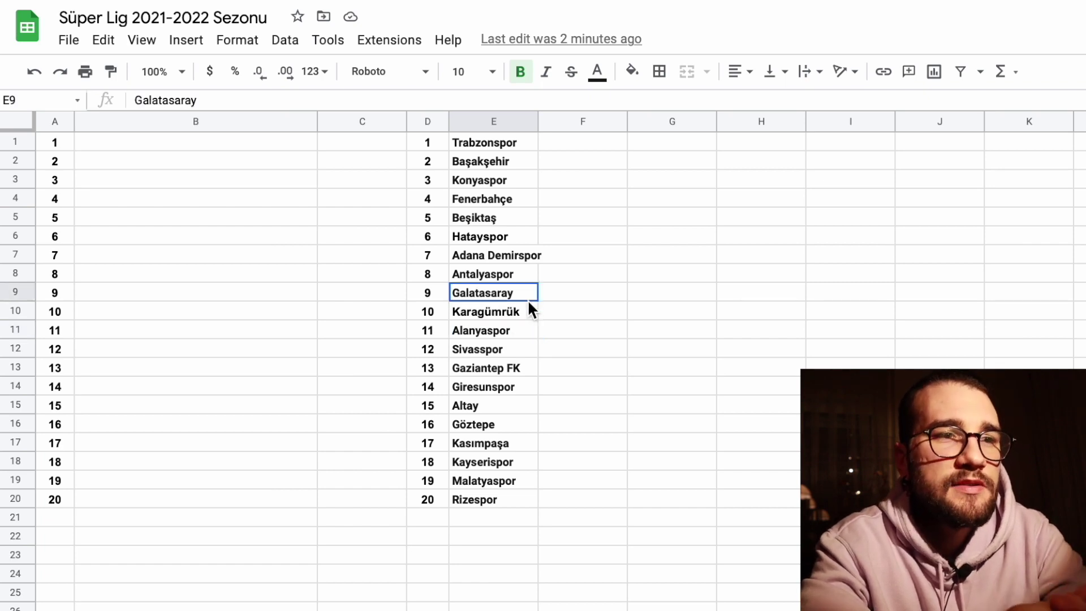
pyautogui.click(521, 311)
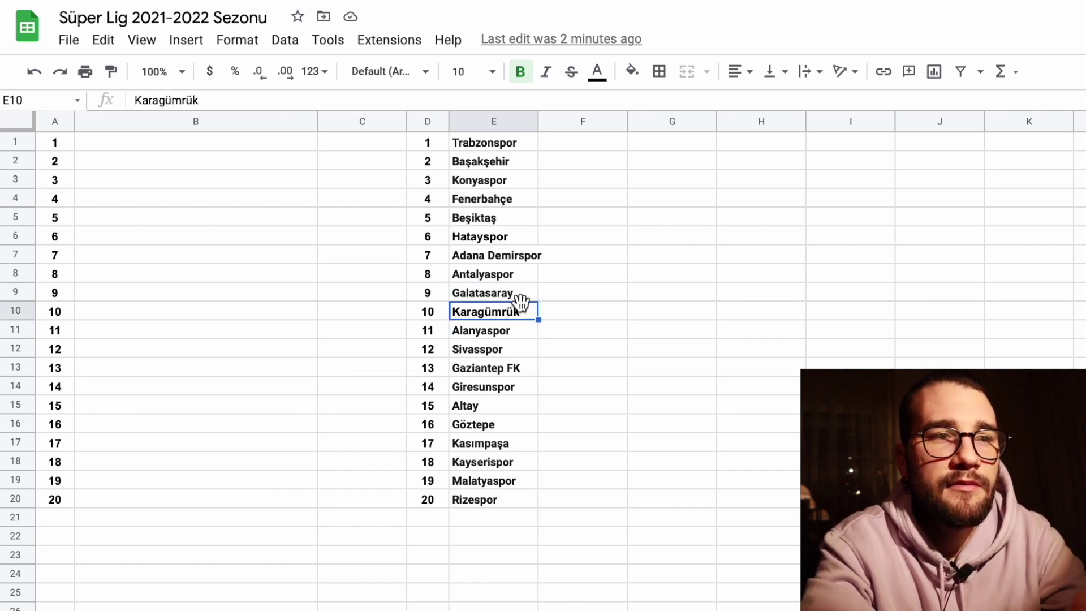
pyautogui.click(524, 273)
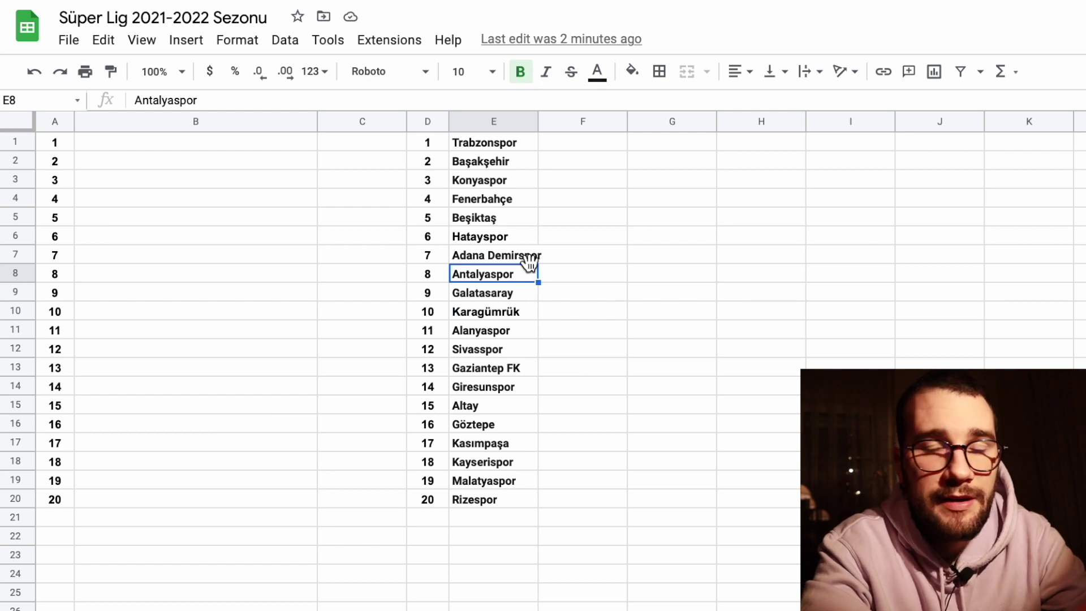
# Review the teams placed in ranks 7, 11 and 12 of the new ranking in column E.
pyautogui.click(532, 255)
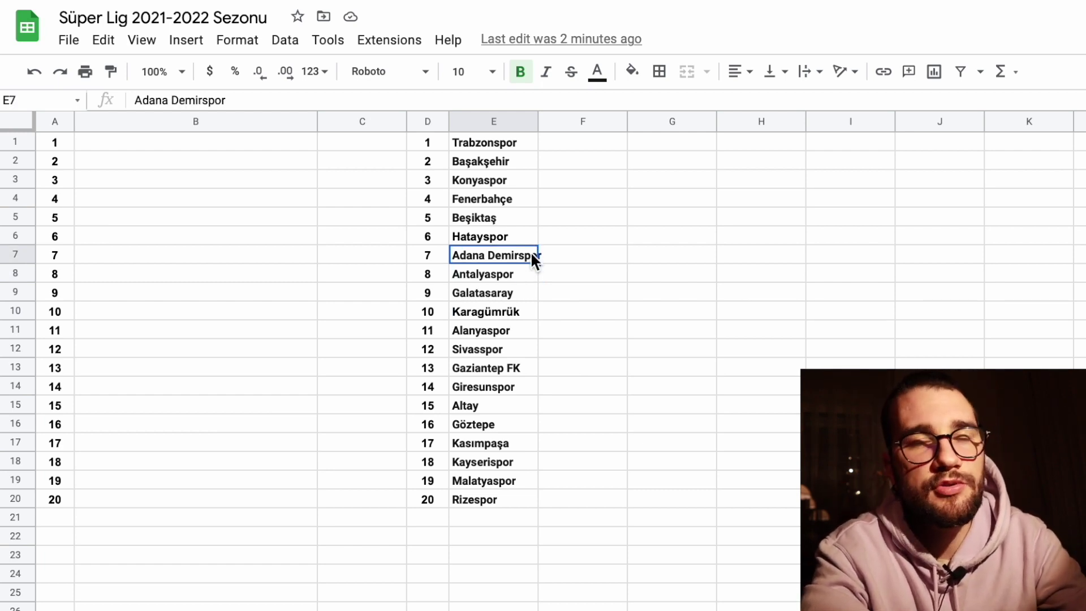
pyautogui.click(492, 333)
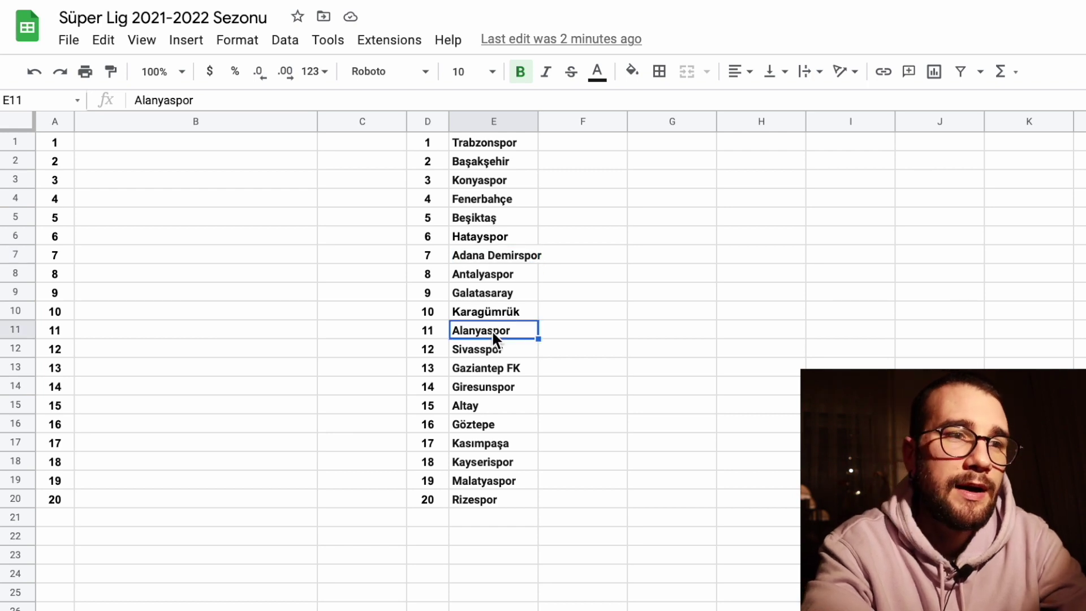
pyautogui.click(487, 342)
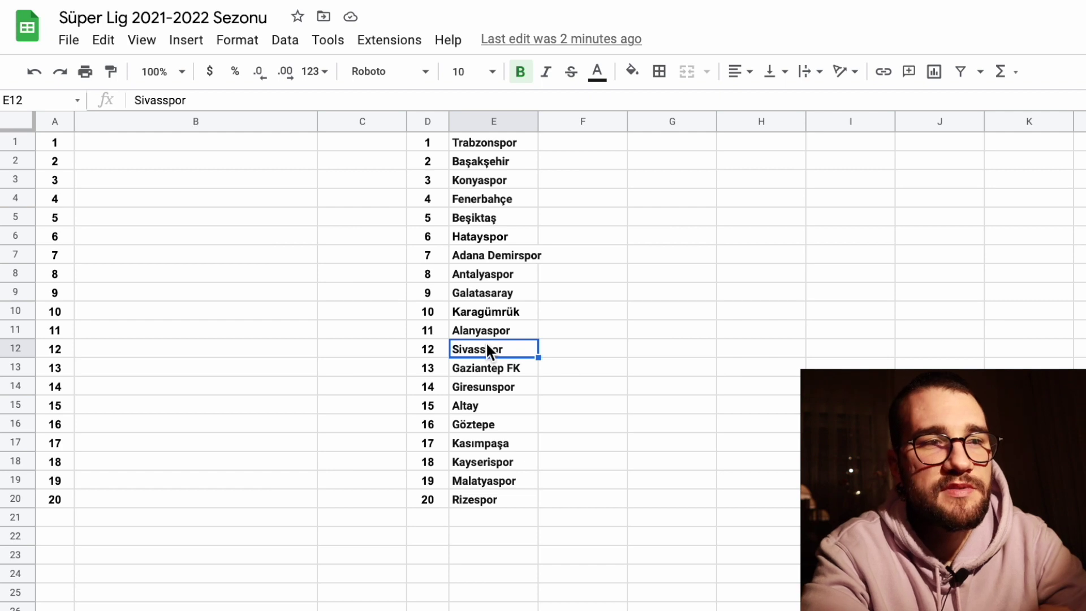
# Take Gaziantep FK out of rank 13 in E13 and park it beside the ranking in F16.
pyautogui.click(499, 365)
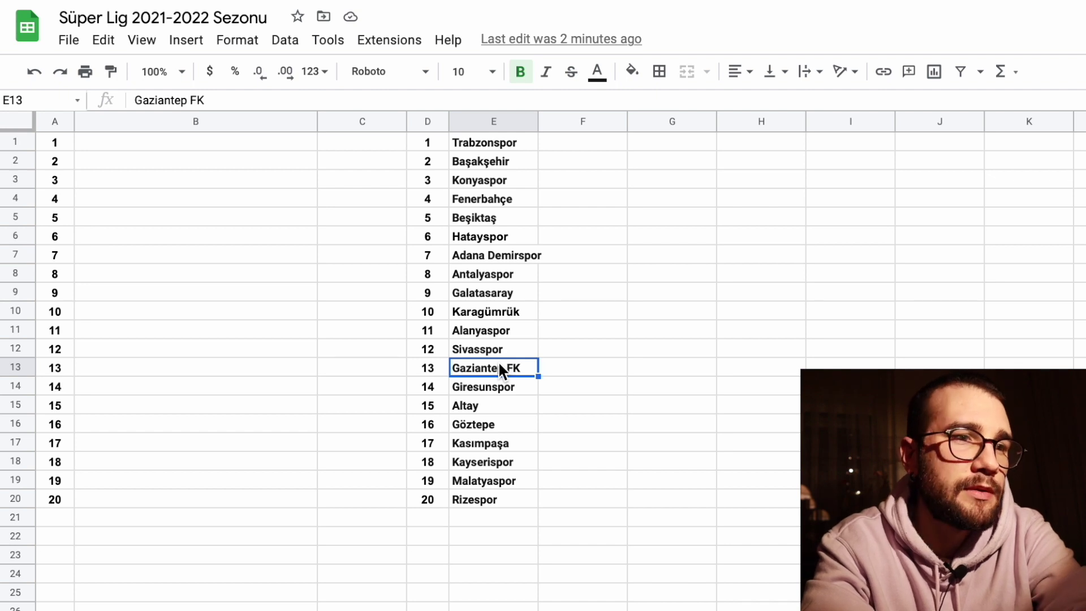
pyautogui.hotkey('ctrl', 'x')
pyautogui.click(585, 422)
pyautogui.hotkey('ctrl', 'v')
# Shift Giresunspor, Altay and Göztepe up one place from E14:E16 to ranks 13 to 15 in E13:E15.
pyautogui.moveTo(512, 387); pyautogui.dragTo(510, 422)
pyautogui.hotkey('ctrl', 'x')
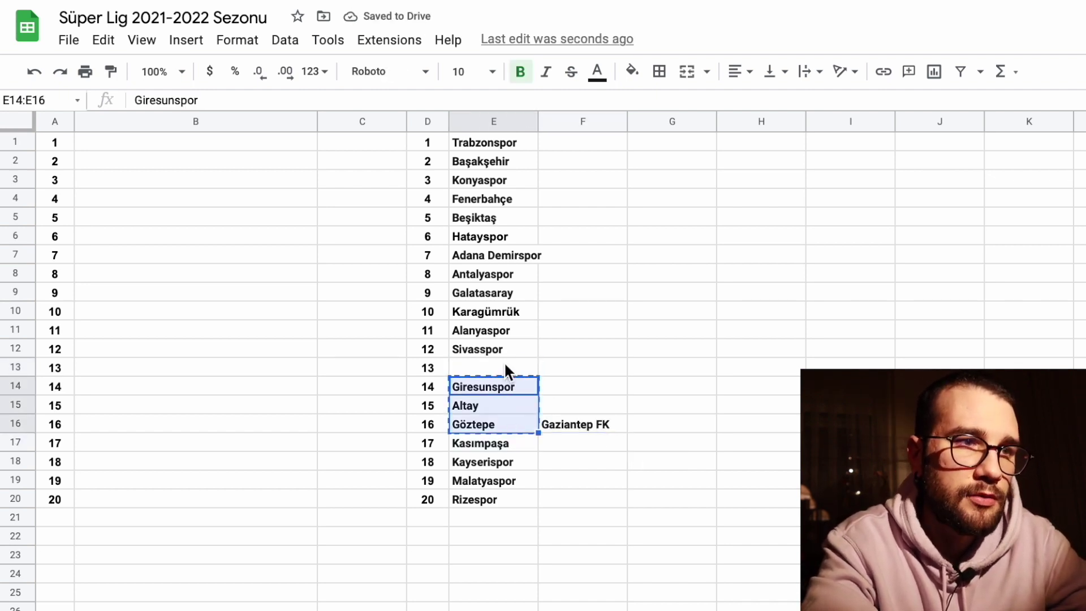
pyautogui.click(504, 369)
pyautogui.hotkey('ctrl', 'v')
# Move Gaziantep FK from F16 into rank 16 of the new ranking in E16.
pyautogui.click(613, 430)
pyautogui.hotkey('ctrl', 'x')
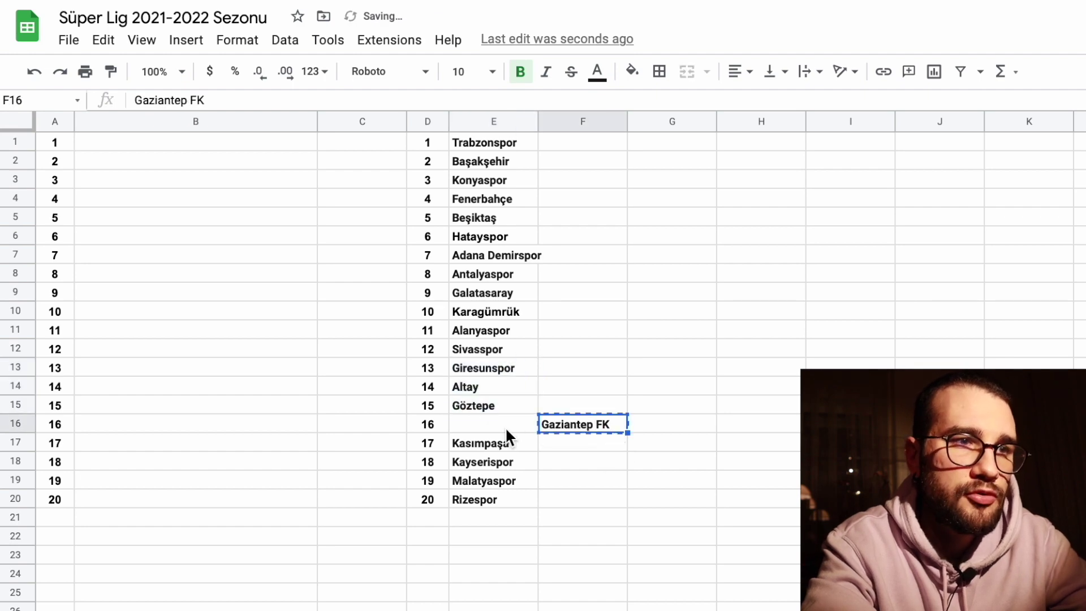
pyautogui.click(504, 426)
pyautogui.hotkey('ctrl', 'v')
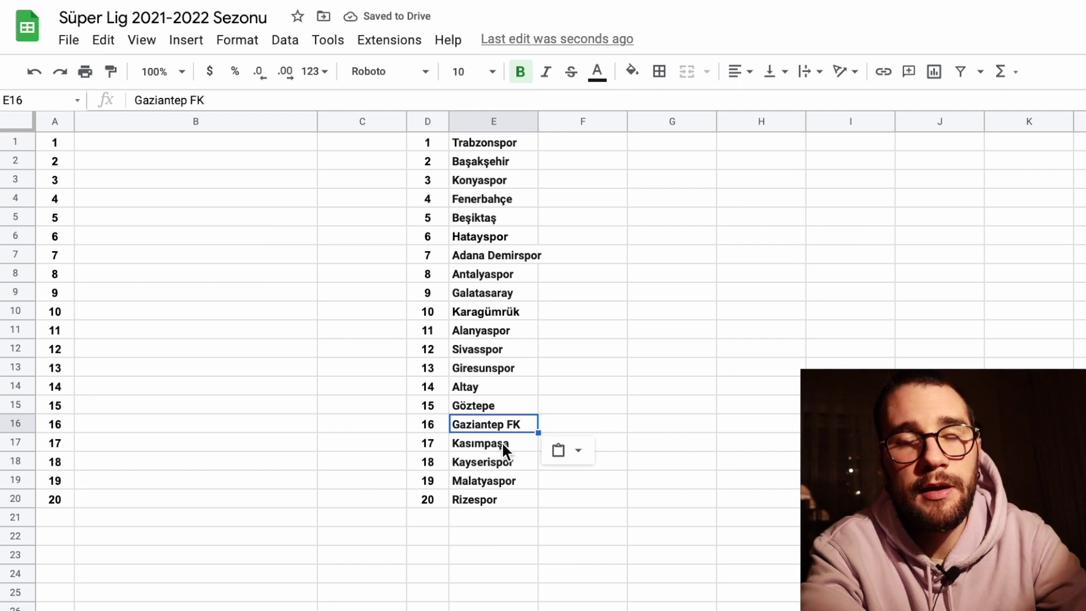
# Review ranks 13 to 18 and the top two teams of the new ranking, and select the whole ranking in D1:E20.
pyautogui.click(502, 373)
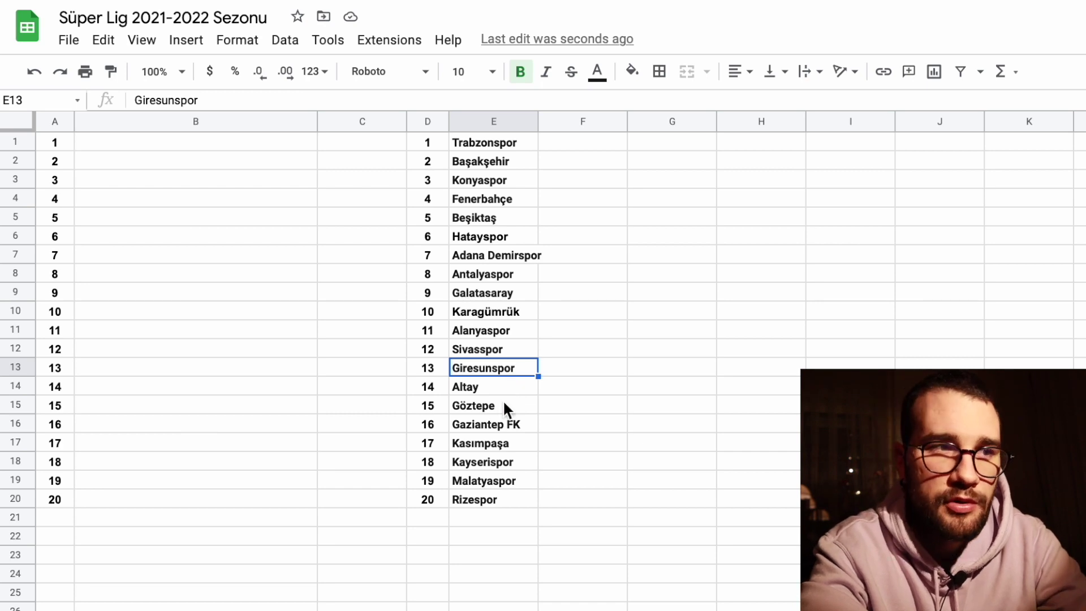
pyautogui.click(503, 399)
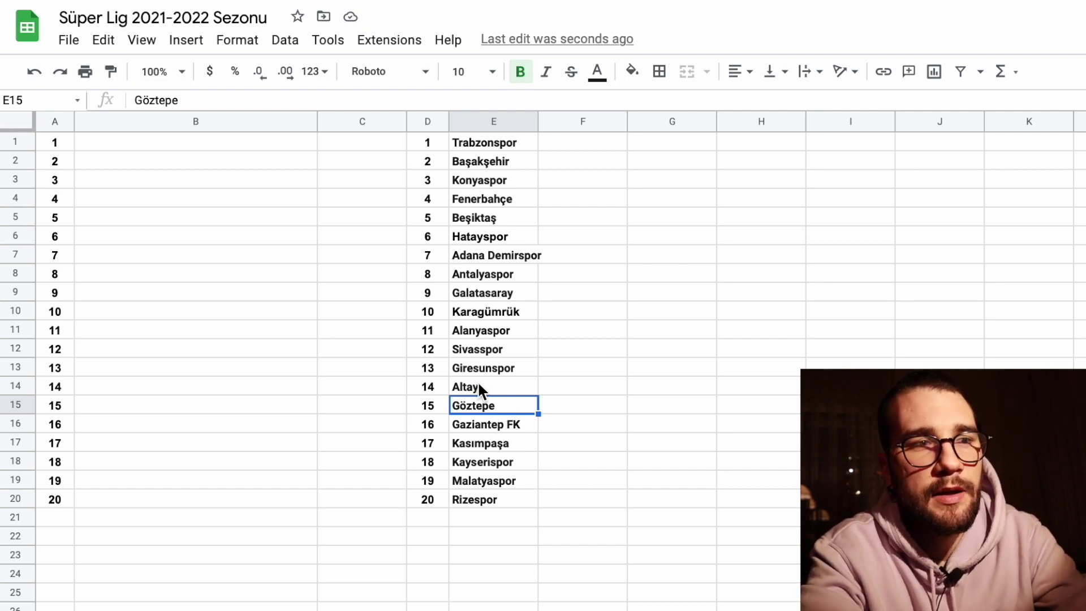
pyautogui.click(479, 385)
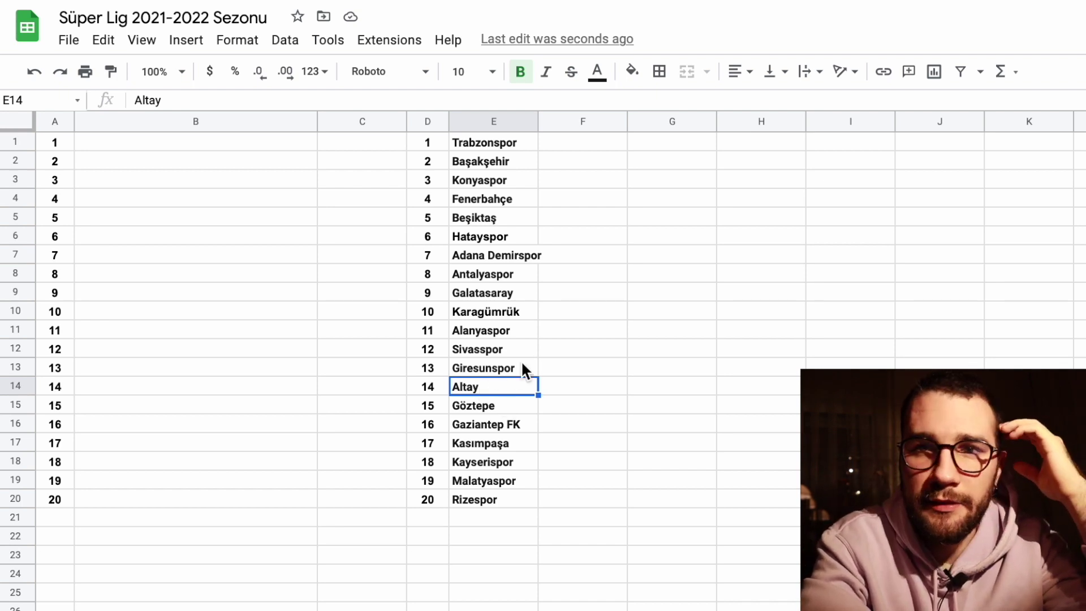
pyautogui.click(506, 426)
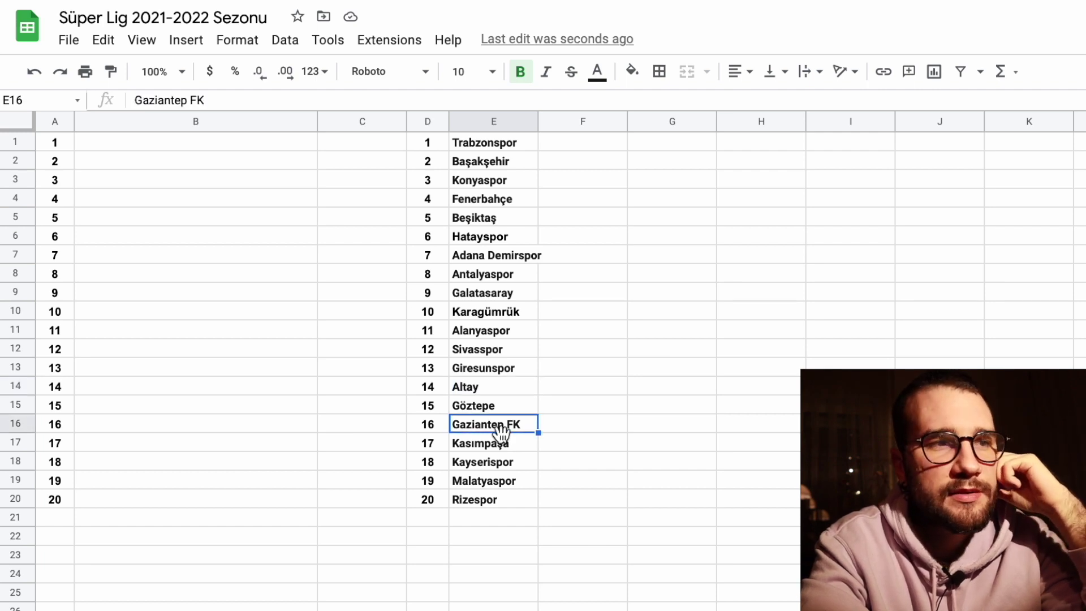
pyautogui.click(495, 446)
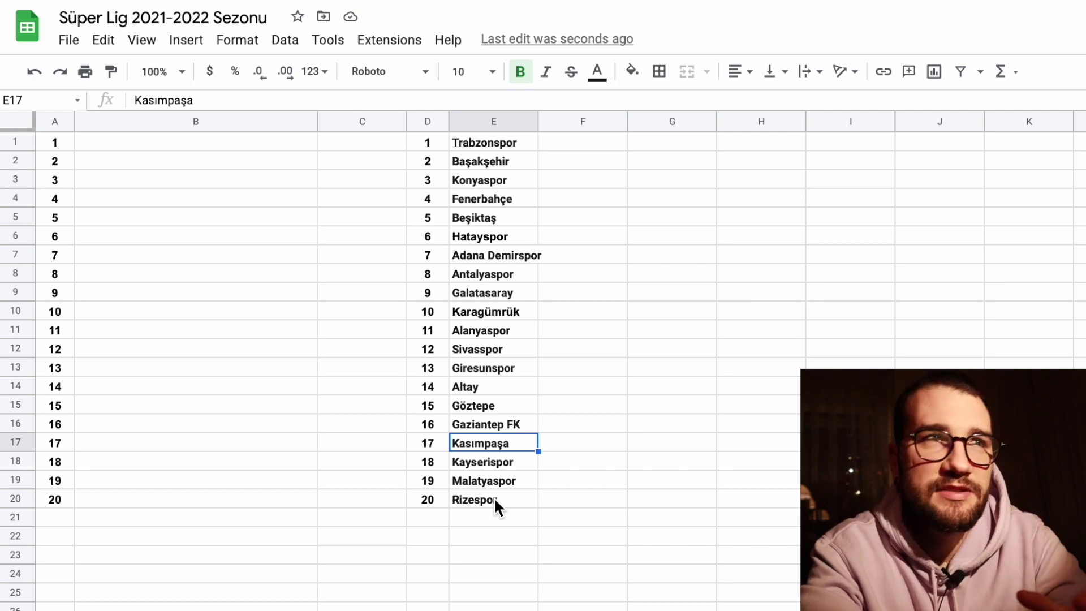
pyautogui.click(511, 468)
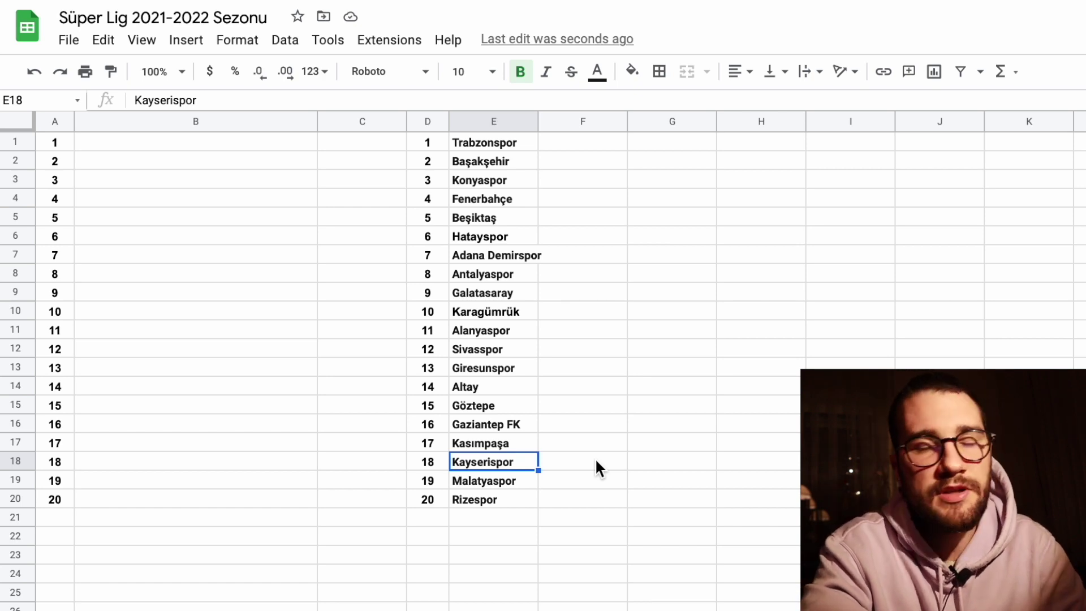
pyautogui.click(487, 159)
pyautogui.click(502, 144)
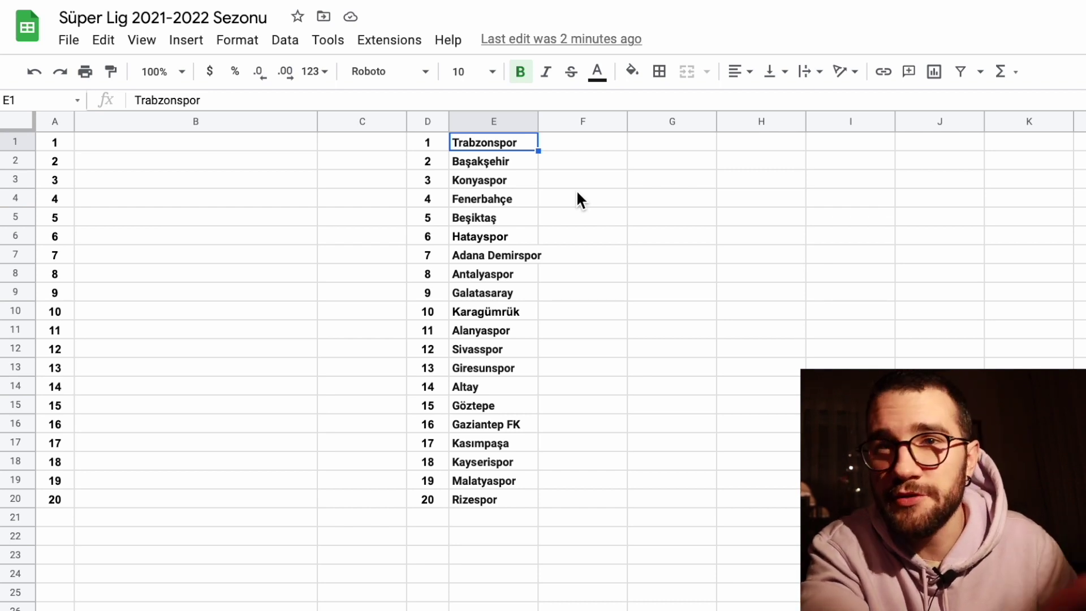
pyautogui.moveTo(457, 492); pyautogui.dragTo(432, 135)
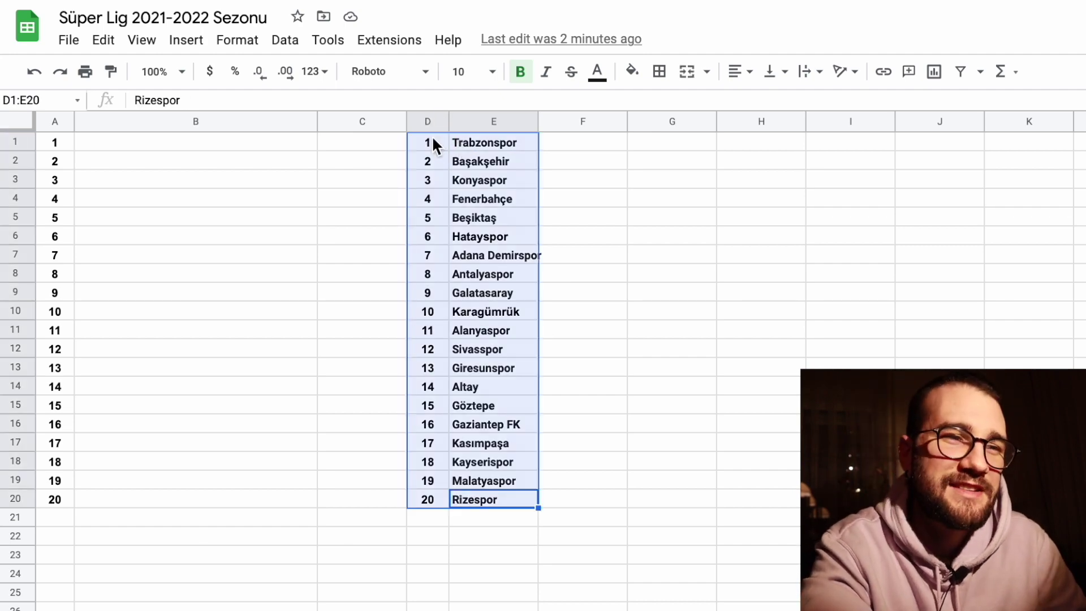